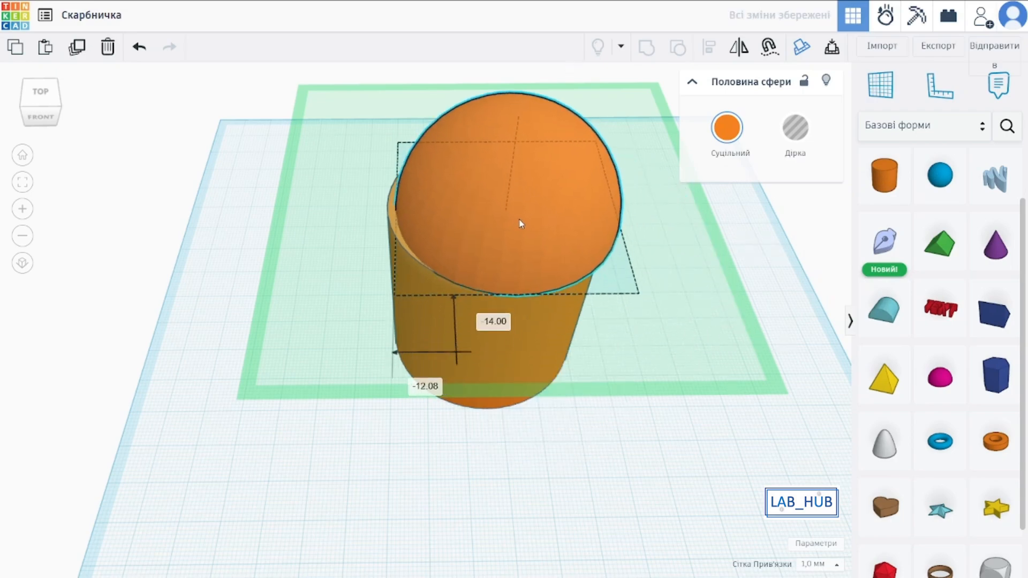
Select the hemisphere together with the cylinder and align the two shapes on a common centre
{"action": "right_click_drag", "start_coordinate": [573, 315], "coordinate": [477, 231]}
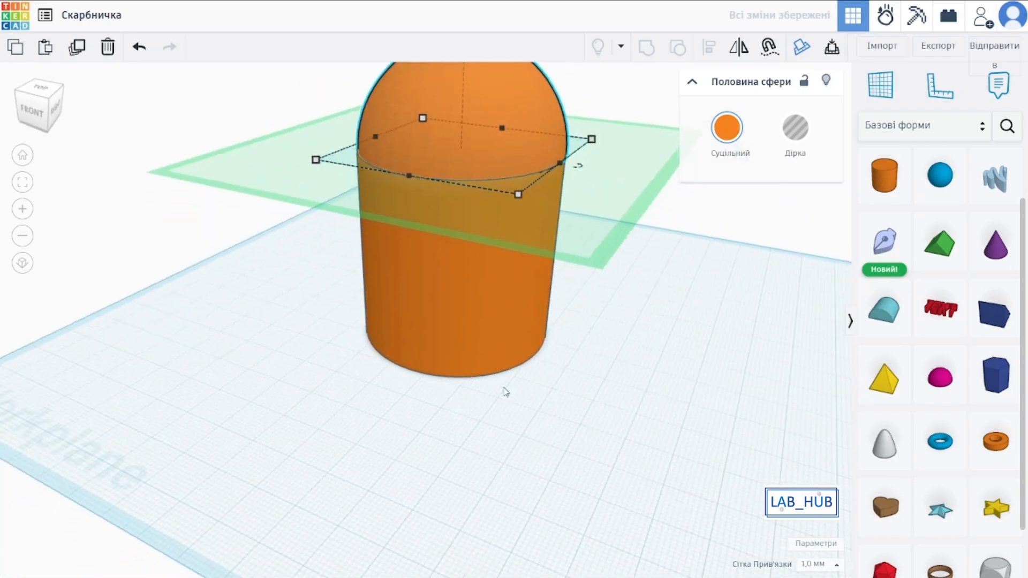
{"action": "left_click", "coordinate": [505, 388]}
{"action": "right_click_drag", "start_coordinate": [568, 364], "coordinate": [621, 302]}
{"action": "left_click", "coordinate": [501, 217]}
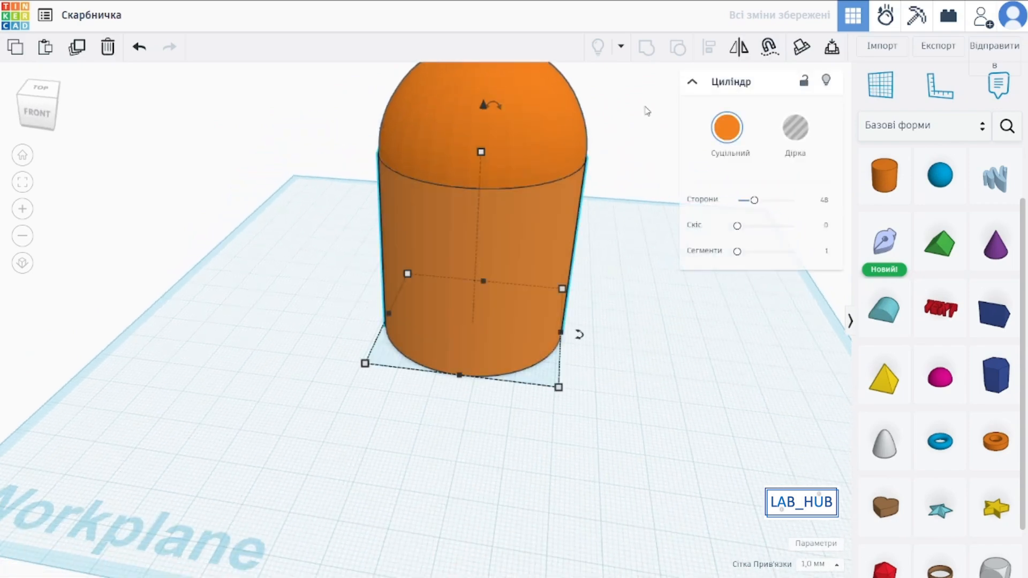
{"action": "left_click", "coordinate": [427, 123]}
{"action": "left_click", "coordinate": [469, 212], "text": "shift"}
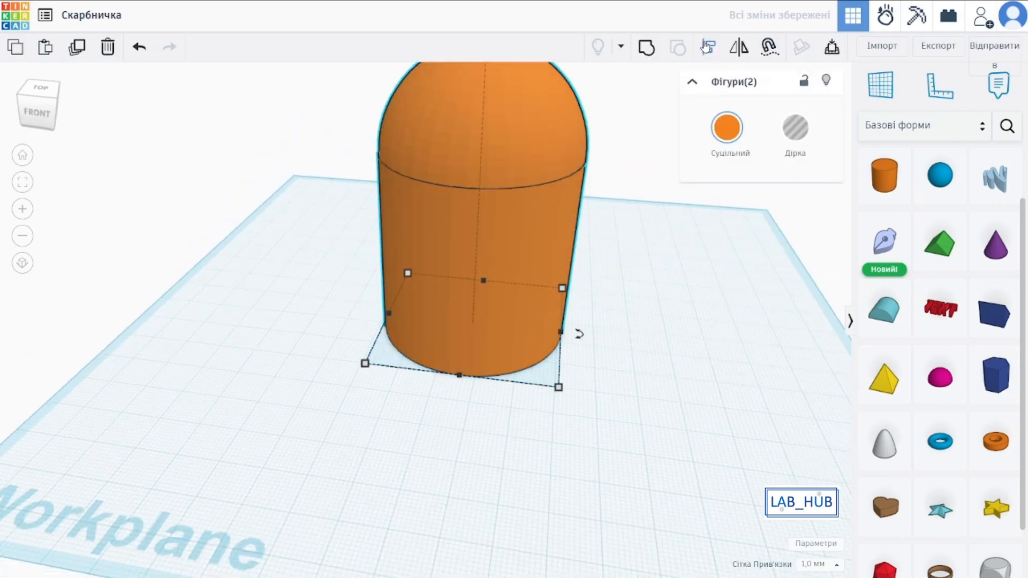
{"action": "left_click", "coordinate": [364, 311]}
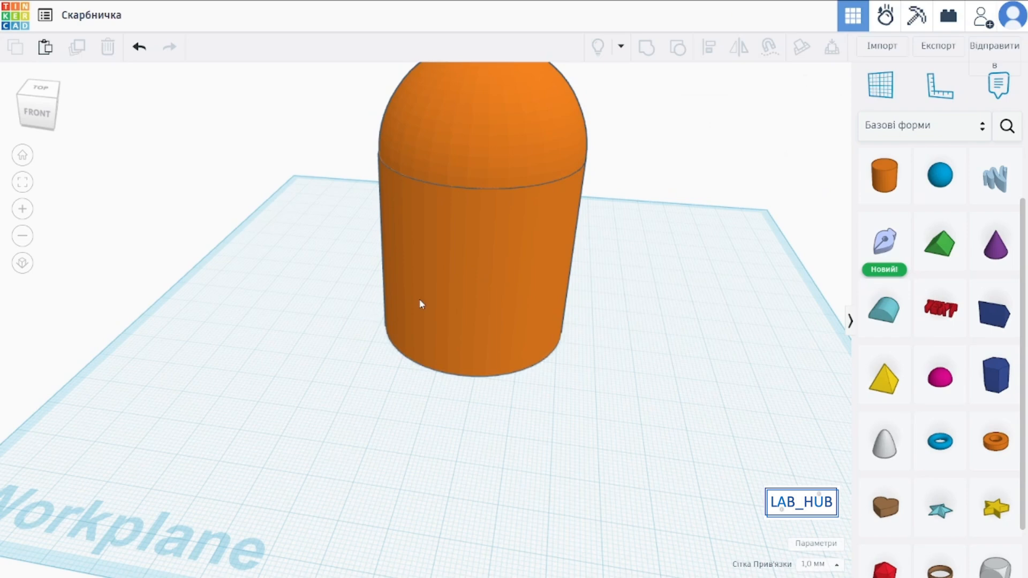
{"action": "left_click", "coordinate": [420, 303]}
{"action": "left_click", "coordinate": [432, 134]}
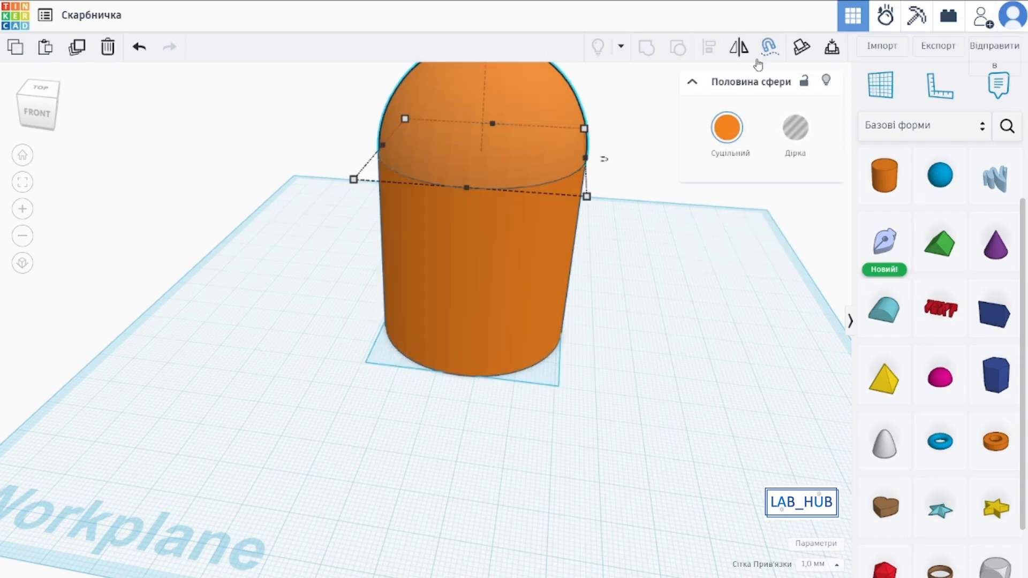
{"action": "left_click", "coordinate": [519, 241], "text": "shift"}
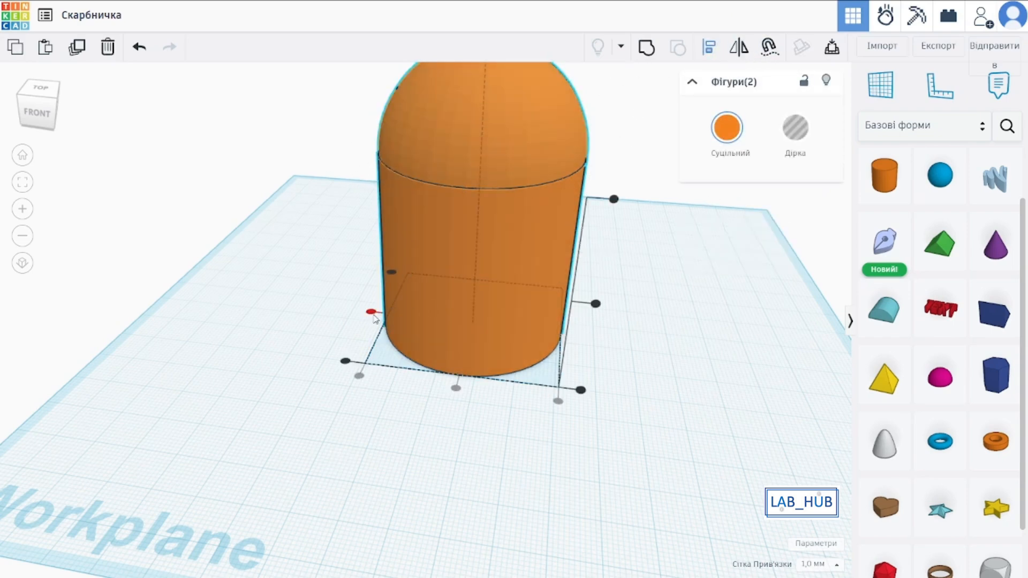
{"action": "left_click", "coordinate": [294, 277]}
{"action": "right_click_drag", "start_coordinate": [300, 274], "coordinate": [341, 282]}
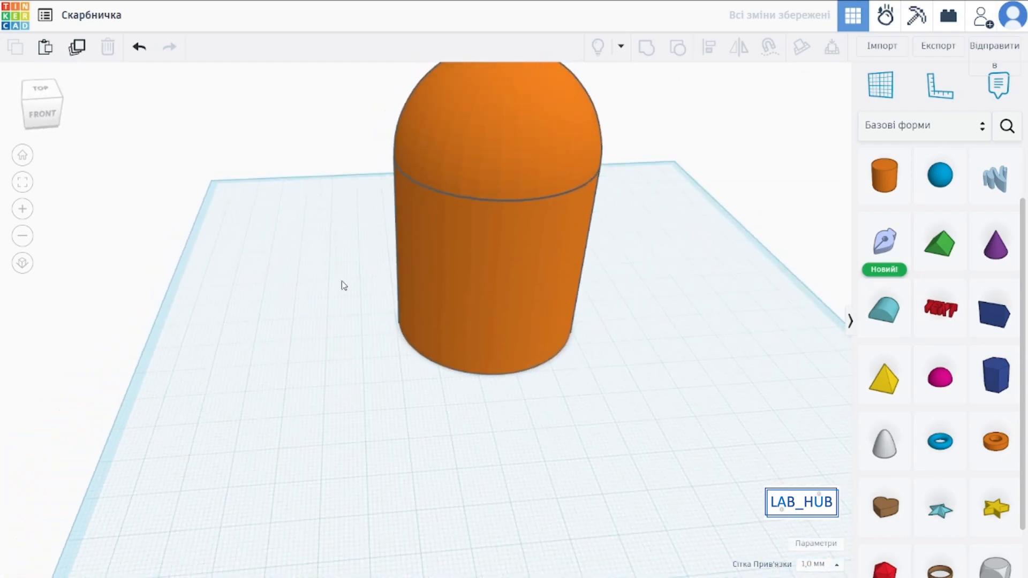
Copy the hemisphere and cylinder together and move the copy 19 mm sideways, beside the original
{"action": "middle_click_drag", "start_coordinate": [587, 262], "coordinate": [580, 315]}
{"action": "left_click_drag", "start_coordinate": [564, 400], "coordinate": [378, 167]}
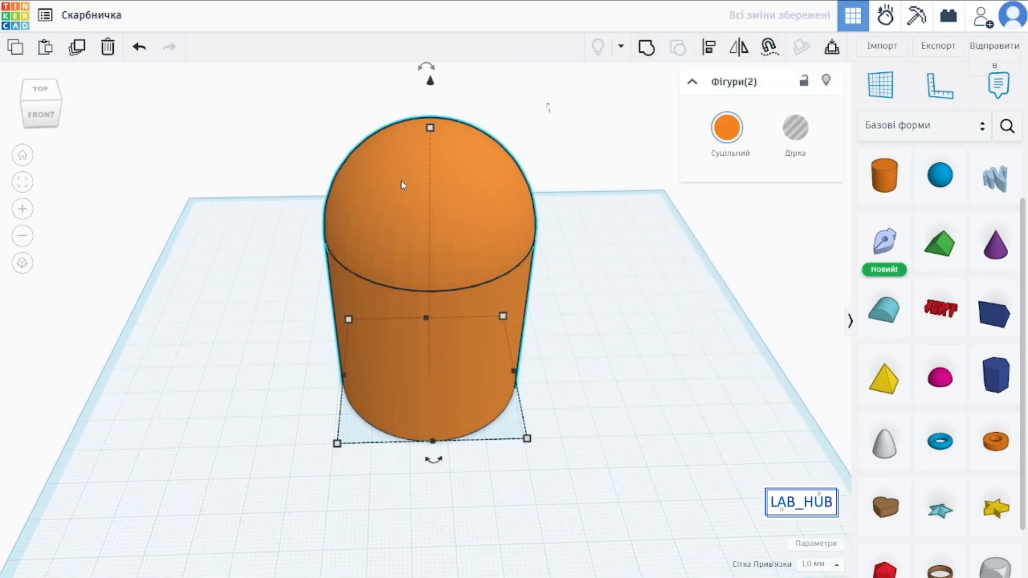
{"action": "key", "text": "ctrl+c"}
{"action": "key", "text": "ctrl+v"}
{"action": "left_click_drag", "start_coordinate": [539, 351], "coordinate": [625, 356]}
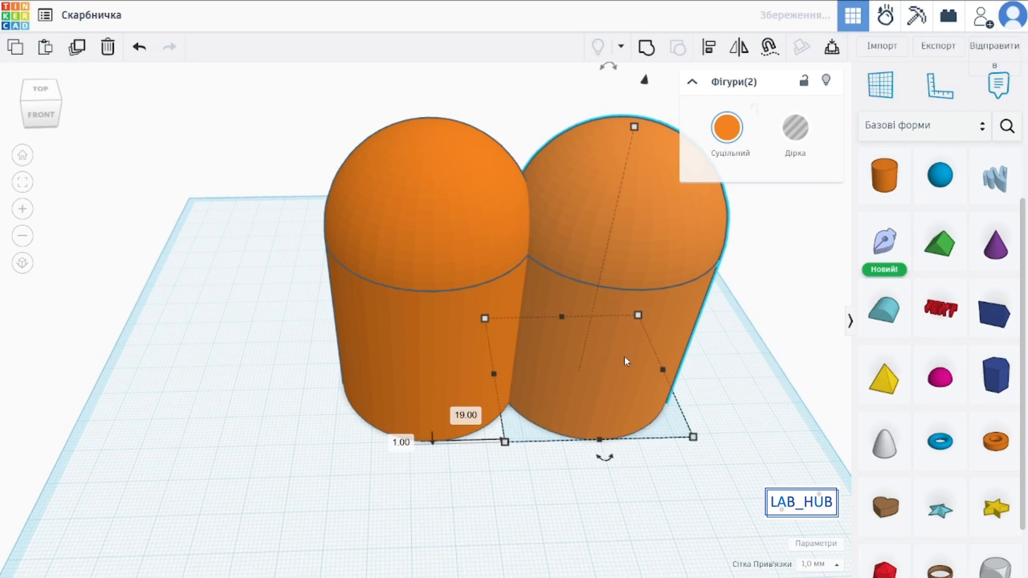
Shrink the copied pair's base slightly from two of its corners and turn the copy into a hole
{"action": "left_click_drag", "start_coordinate": [698, 440], "coordinate": [674, 426]}
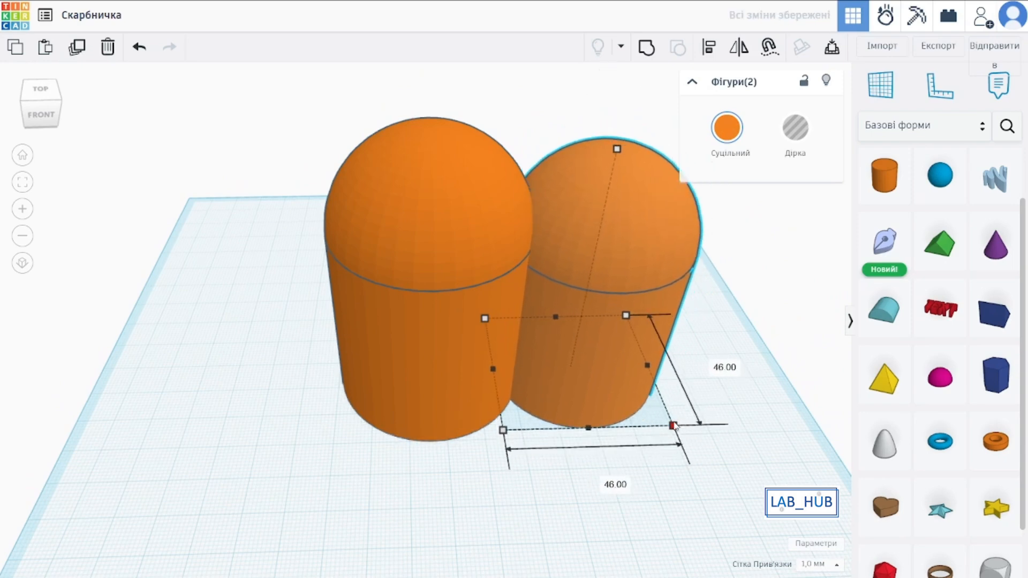
{"action": "right_click_drag", "start_coordinate": [673, 426], "coordinate": [517, 416]}
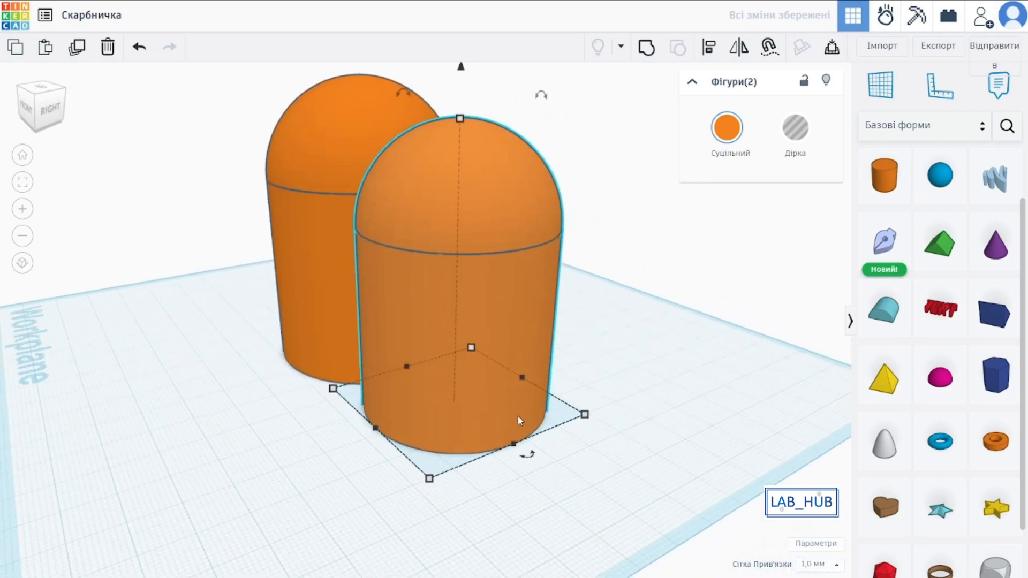
{"action": "left_click_drag", "start_coordinate": [430, 481], "coordinate": [419, 490]}
{"action": "right_click_drag", "start_coordinate": [473, 457], "coordinate": [534, 449]}
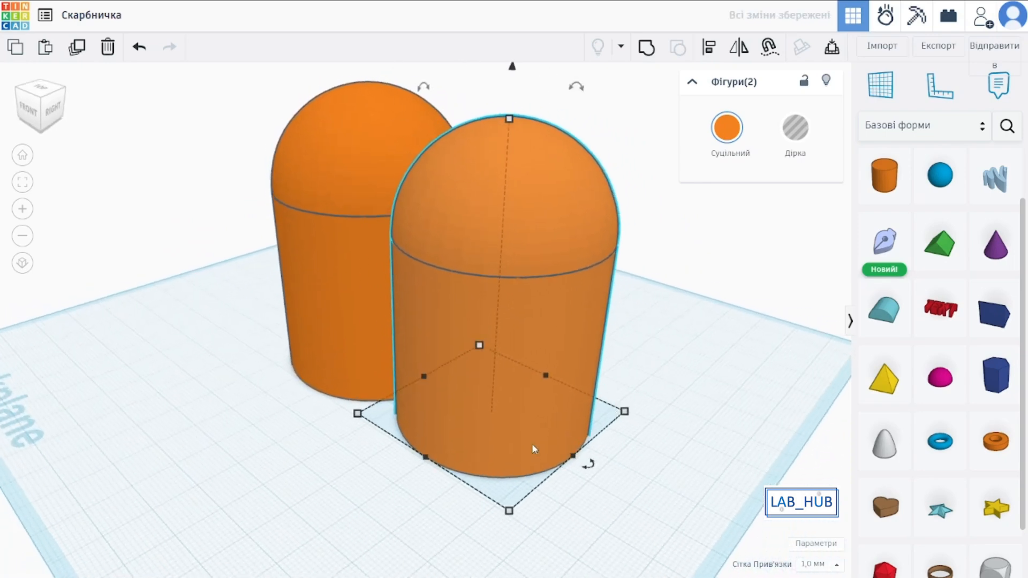
{"action": "left_click", "coordinate": [779, 155]}
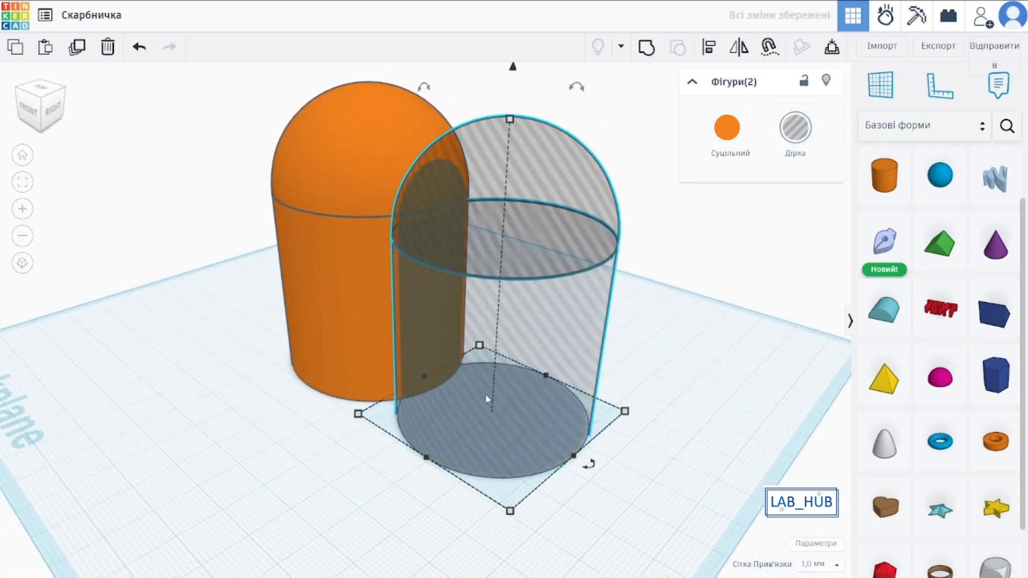
Bring the hole copy closer to the original body and align it centrally inside the solid cylinder
{"action": "mouse_move", "coordinate": [485, 394]}
{"action": "left_mouse_down"}
{"action": "mouse_move", "coordinate": [363, 326]}
{"action": "mouse_move", "coordinate": [485, 394]}
{"action": "left_mouse_up"}
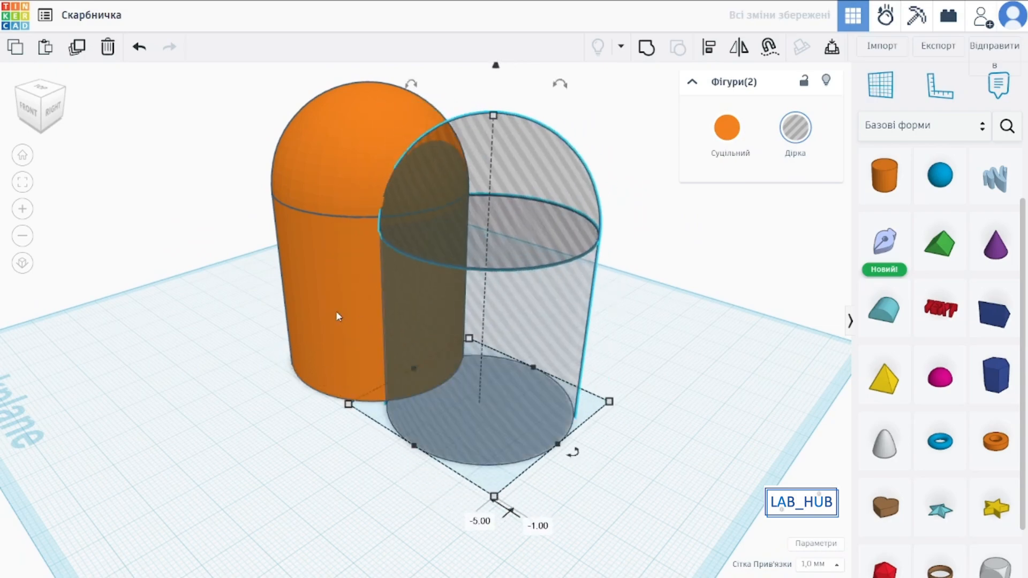
{"action": "left_click", "coordinate": [336, 311], "text": "shift"}
{"action": "right_click_drag", "start_coordinate": [442, 309], "coordinate": [530, 300]}
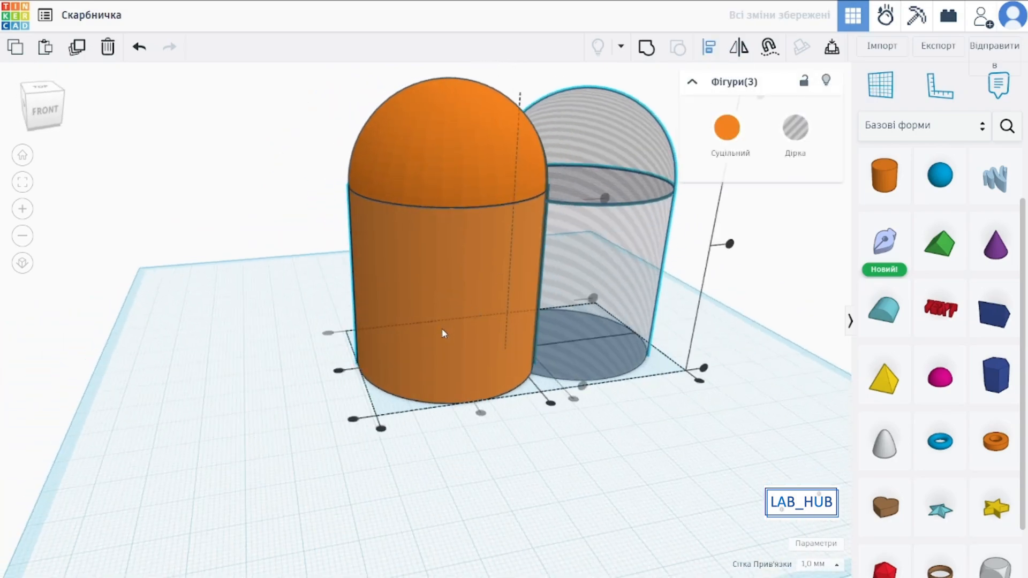
{"action": "left_click", "coordinate": [481, 414]}
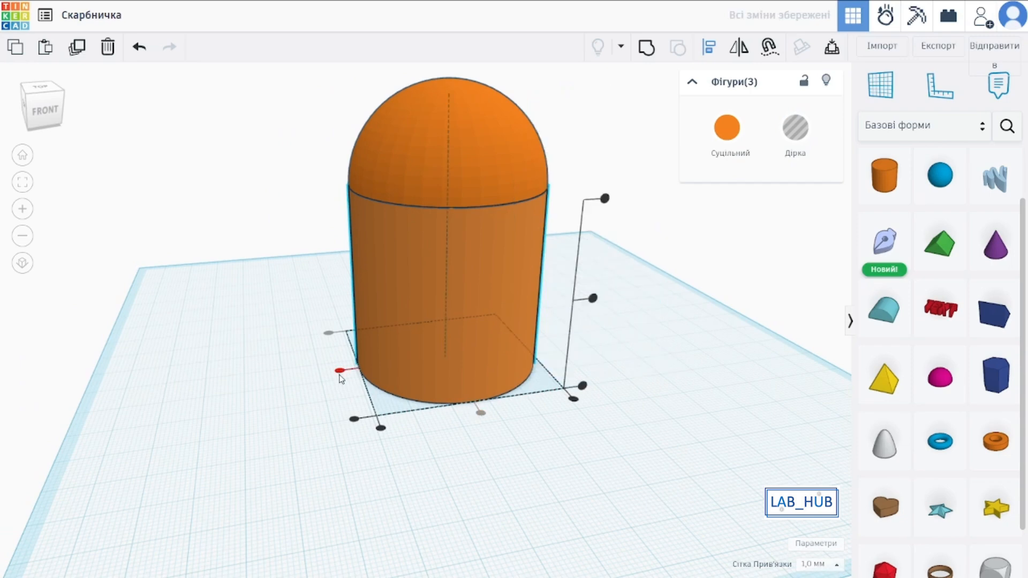
{"action": "right_click_drag", "start_coordinate": [347, 378], "coordinate": [424, 284]}
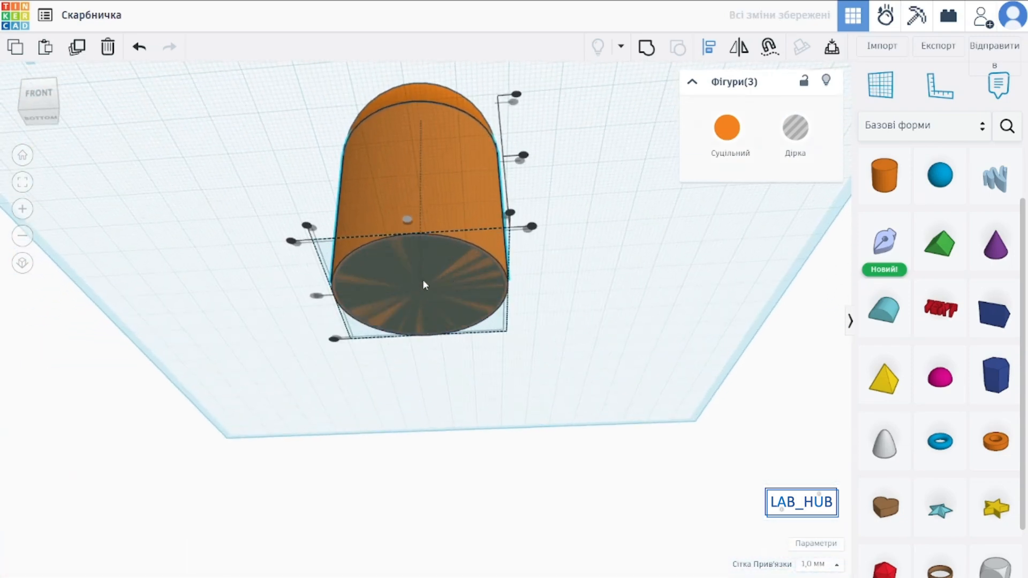
Move the solid hemisphere off the cylinder, 55 mm sideways and -5 mm in depth, exposing the inner hole shapes
{"action": "left_click", "coordinate": [573, 281]}
{"action": "right_click_drag", "start_coordinate": [602, 252], "coordinate": [420, 259]}
{"action": "left_click_drag", "start_coordinate": [420, 259], "coordinate": [688, 292]}
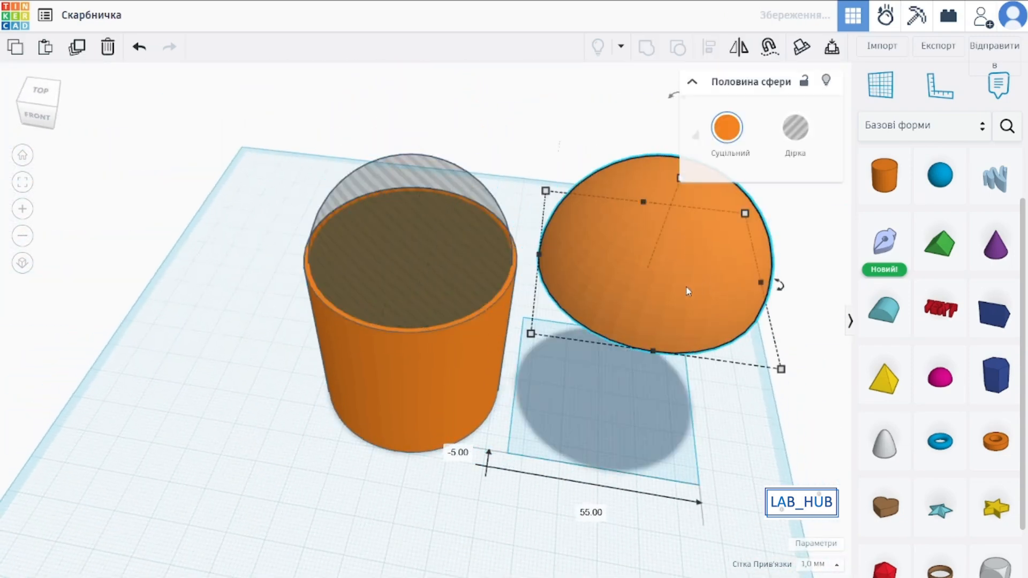
Select the inner hole cylinder and hole dome together and raise them 2 mm above the workplane
{"action": "left_click", "coordinate": [479, 304]}
{"action": "right_click_drag", "start_coordinate": [482, 314], "coordinate": [455, 164]}
{"action": "left_click", "coordinate": [426, 246], "text": "shift"}
{"action": "right_click_drag", "start_coordinate": [428, 257], "coordinate": [432, 118]}
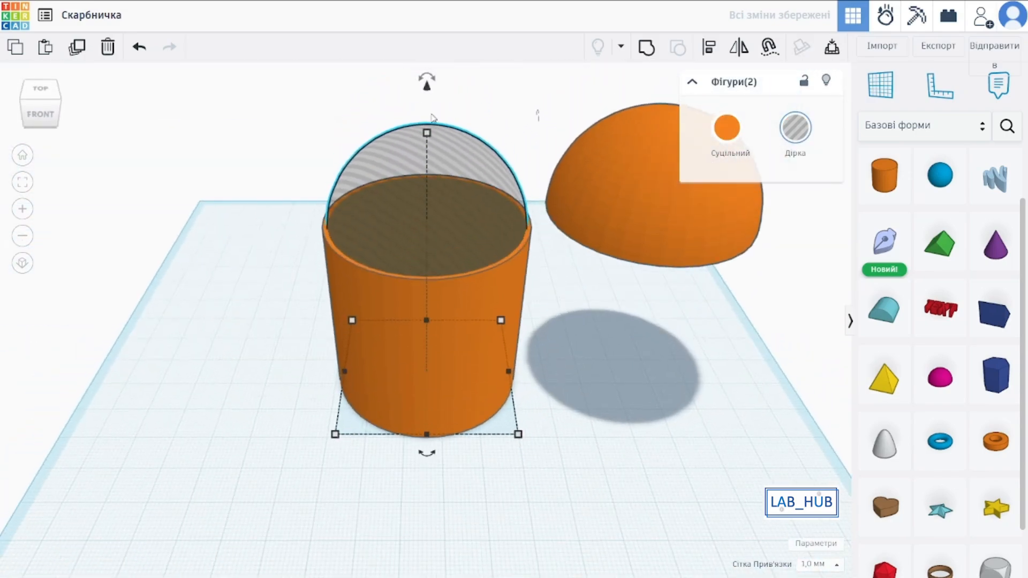
{"action": "mouse_move", "coordinate": [427, 86]}
{"action": "left_mouse_down"}
{"action": "mouse_move", "coordinate": [420, 68]}
{"action": "mouse_move", "coordinate": [427, 81]}
{"action": "left_mouse_up"}
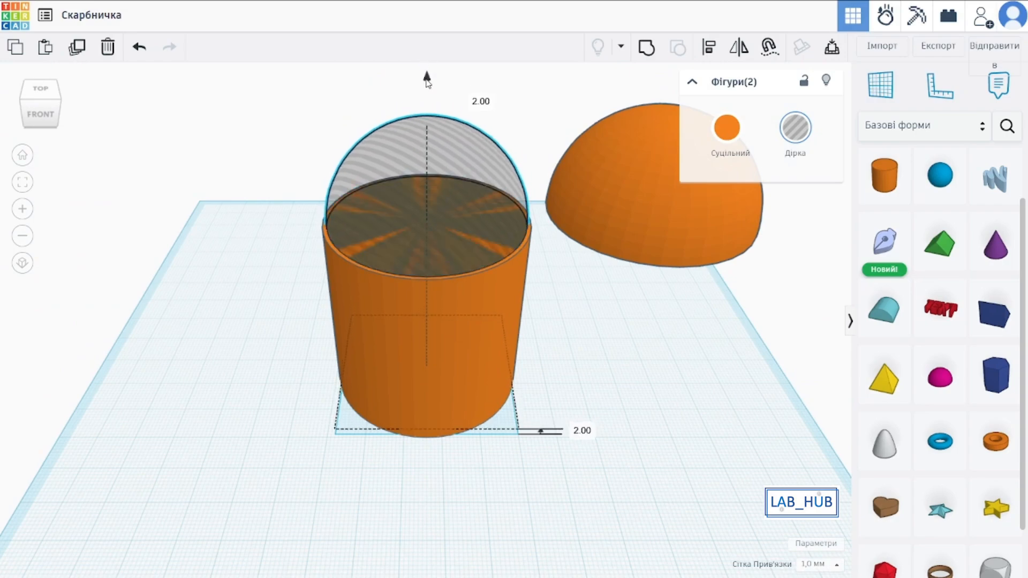
Move the solid hemisphere back onto the cylinder, -55 mm sideways and 5 mm in depth
{"action": "right_click_drag", "start_coordinate": [461, 173], "coordinate": [590, 199]}
{"action": "left_click_drag", "start_coordinate": [591, 198], "coordinate": [376, 241]}
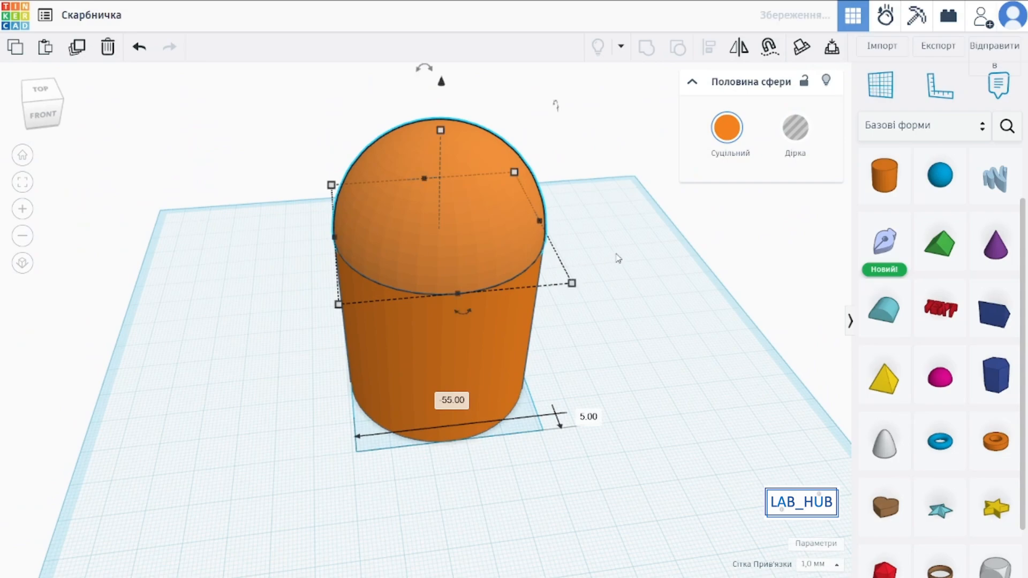
{"action": "right_click_drag", "start_coordinate": [618, 257], "coordinate": [435, 235]}
{"action": "left_click", "coordinate": [548, 265]}
{"action": "right_click_drag", "start_coordinate": [548, 265], "coordinate": [684, 284]}
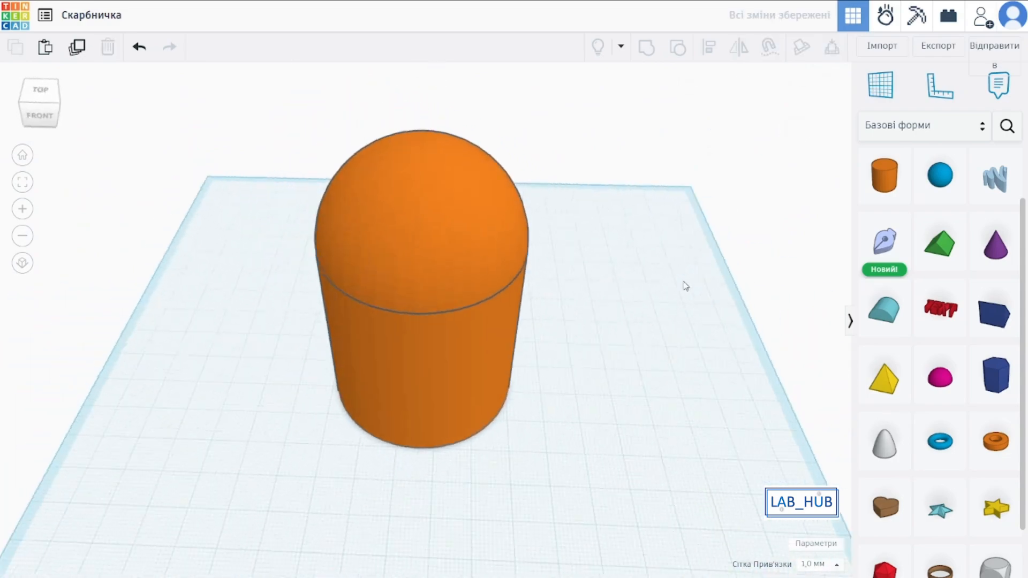
Add a box beside the body and resize it into a long, narrow block for the coin slot
{"action": "scroll", "coordinate": [941, 379], "scroll_direction": "up", "scroll_amount": 2}
{"action": "left_click_drag", "start_coordinate": [995, 179], "coordinate": [683, 405]}
{"action": "right_click_drag", "start_coordinate": [683, 406], "coordinate": [431, 402]}
{"action": "middle_click_drag", "start_coordinate": [461, 481], "coordinate": [499, 445]}
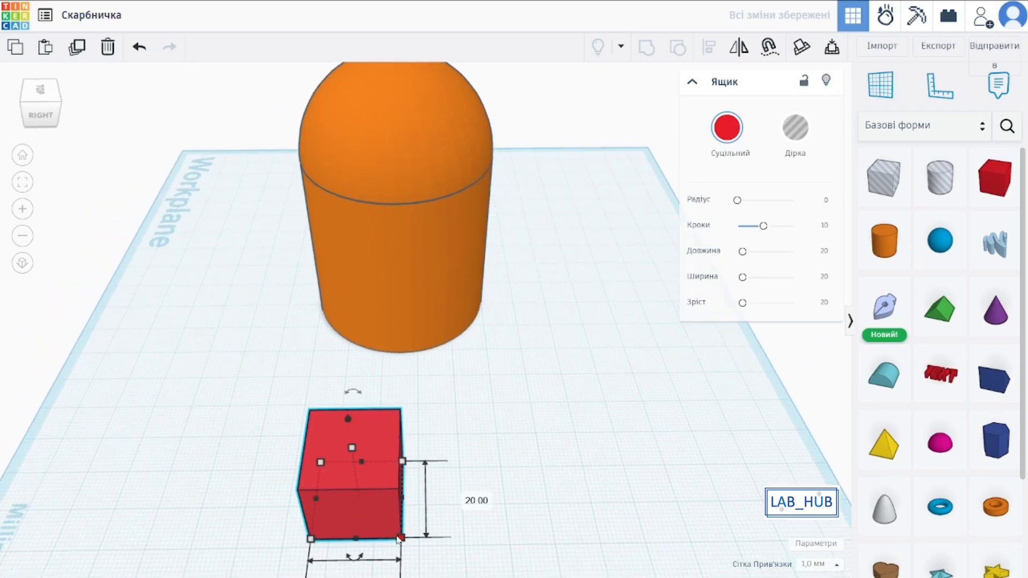
{"action": "left_click_drag", "start_coordinate": [398, 539], "coordinate": [444, 486]}
{"action": "left_click_drag", "start_coordinate": [387, 456], "coordinate": [415, 373]}
Raise the narrow block to the dome's height and move it 41 mm sideways into the top of the dome
{"action": "left_click_drag", "start_coordinate": [397, 317], "coordinate": [448, 4]}
{"action": "right_click_drag", "start_coordinate": [578, 171], "coordinate": [744, 199]}
{"action": "left_click_drag", "start_coordinate": [587, 153], "coordinate": [349, 126]}
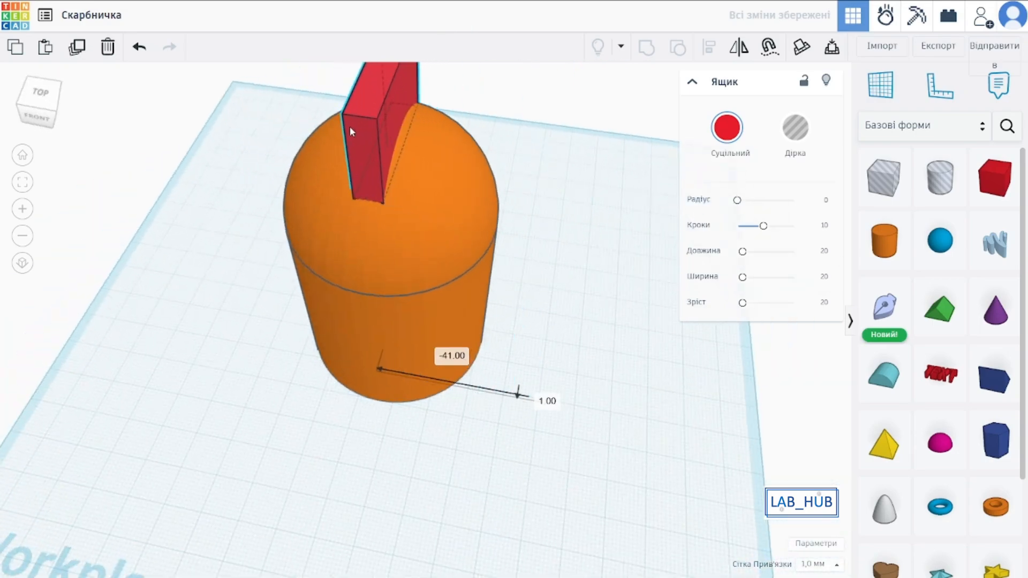
{"action": "right_click_drag", "start_coordinate": [346, 128], "coordinate": [336, 262]}
Turn the block into a hole and centre it across the width of the dome
{"action": "left_click", "coordinate": [786, 142]}
{"action": "left_click", "coordinate": [323, 177]}
{"action": "right_click_drag", "start_coordinate": [557, 150], "coordinate": [662, 97]}
{"action": "left_click", "coordinate": [710, 48]}
{"action": "right_click_drag", "start_coordinate": [531, 174], "coordinate": [605, 201]}
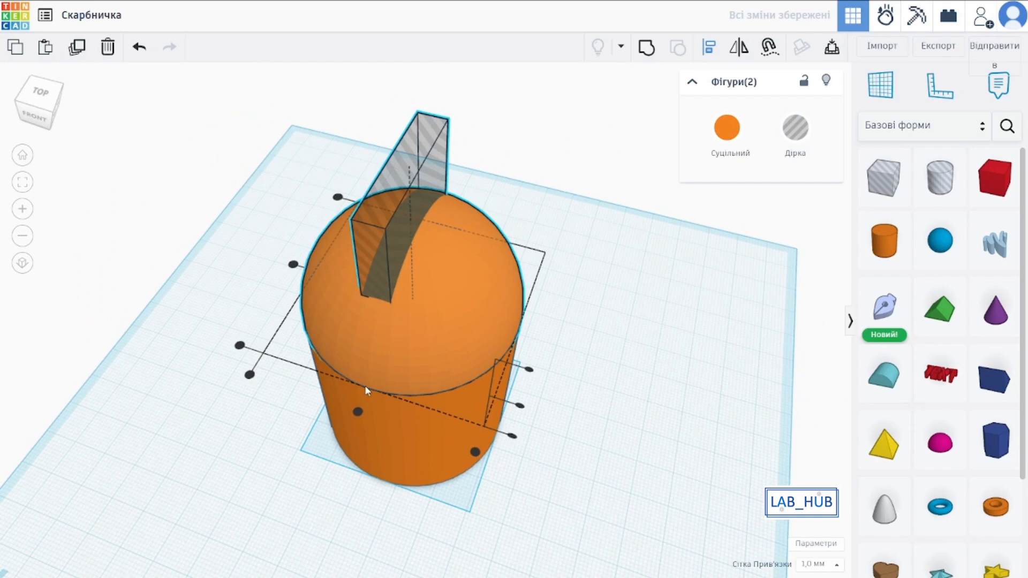
{"action": "left_click", "coordinate": [358, 412]}
{"action": "key", "text": "Escape"}
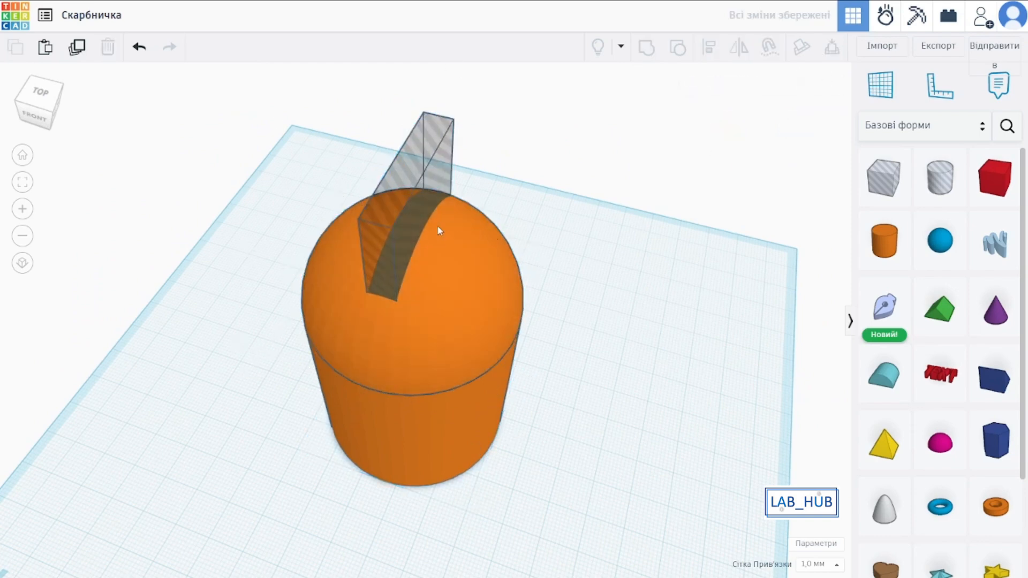
Add a text shape in front of the body and set its text to "Скарбничка"
{"action": "right_click_drag", "start_coordinate": [437, 225], "coordinate": [497, 271]}
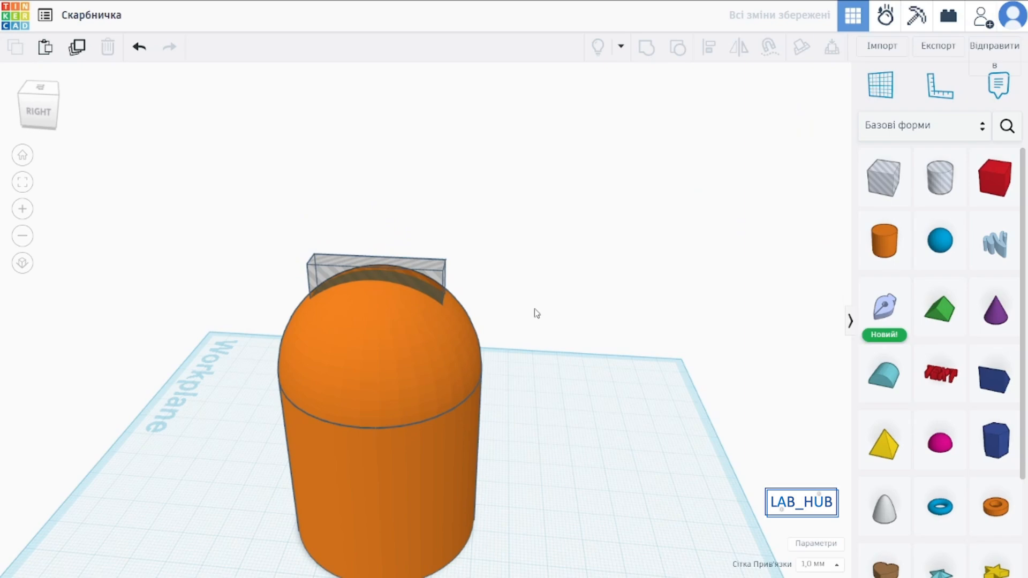
{"action": "right_click_drag", "start_coordinate": [536, 314], "coordinate": [614, 313]}
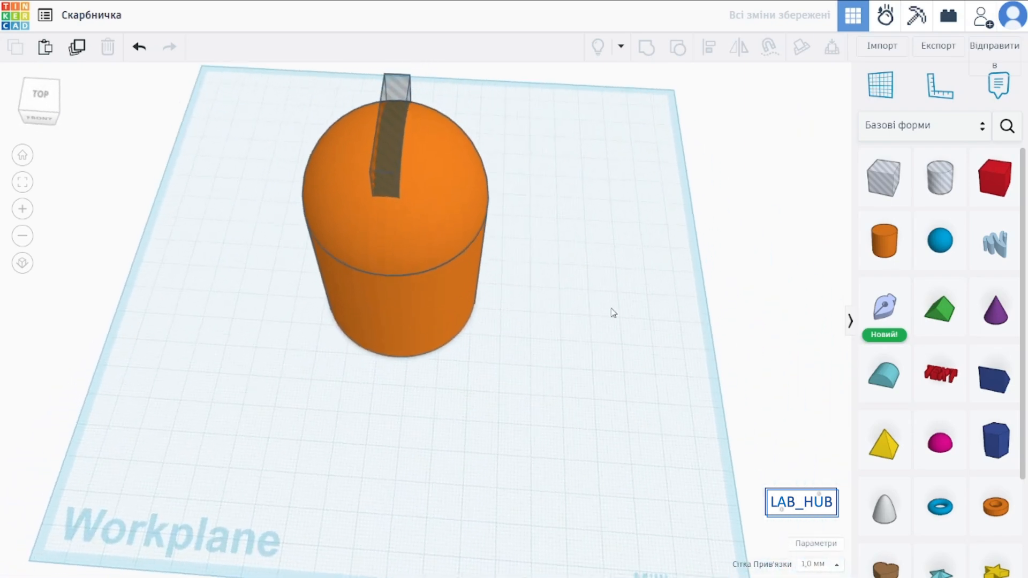
{"action": "left_click_drag", "start_coordinate": [941, 374], "coordinate": [473, 343]}
{"action": "scroll", "coordinate": [537, 332], "scroll_direction": "up", "scroll_amount": 1}
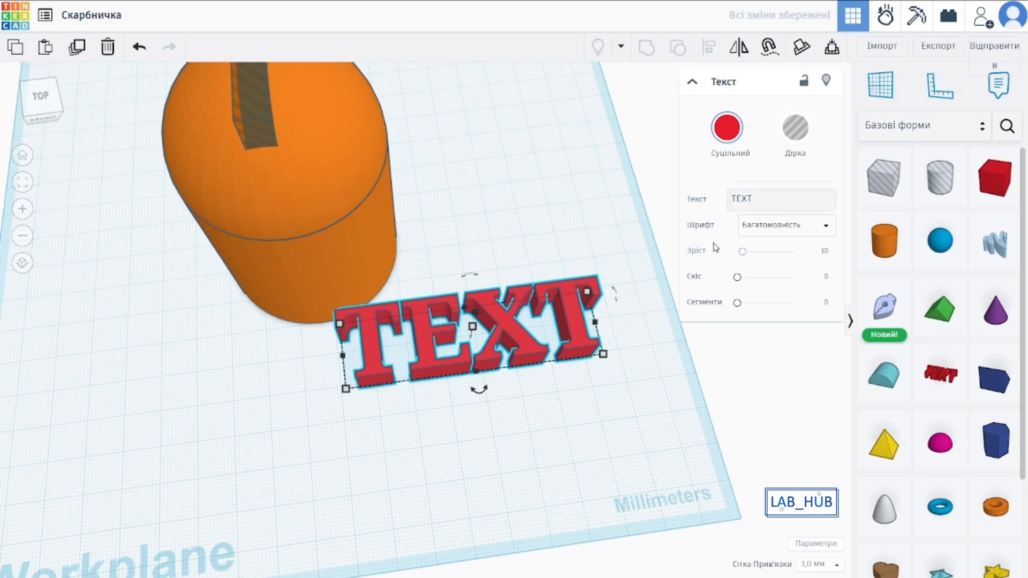
{"action": "left_click", "coordinate": [763, 200]}
{"action": "type", "text": "С"}
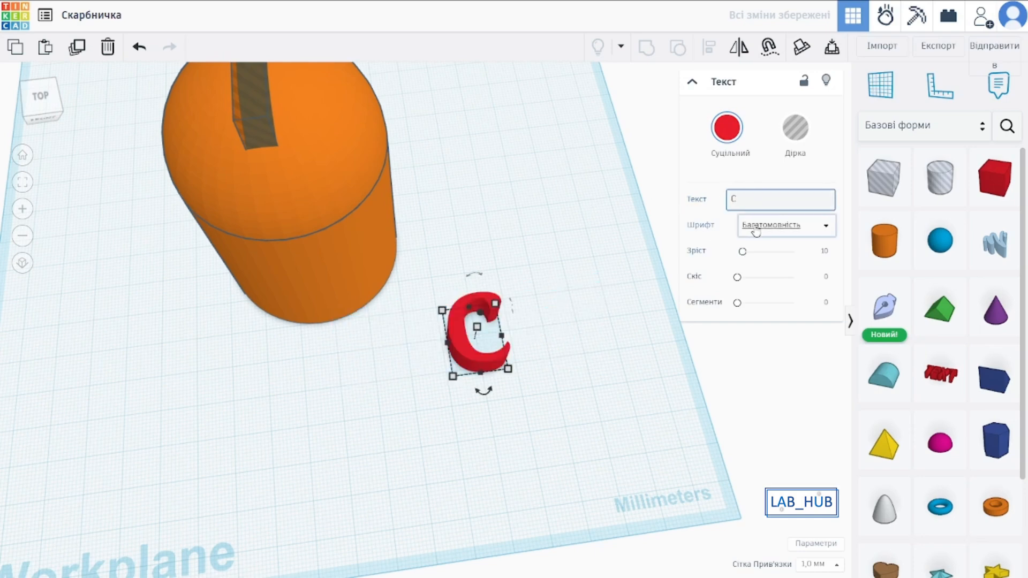
{"action": "type", "text": "карб"}
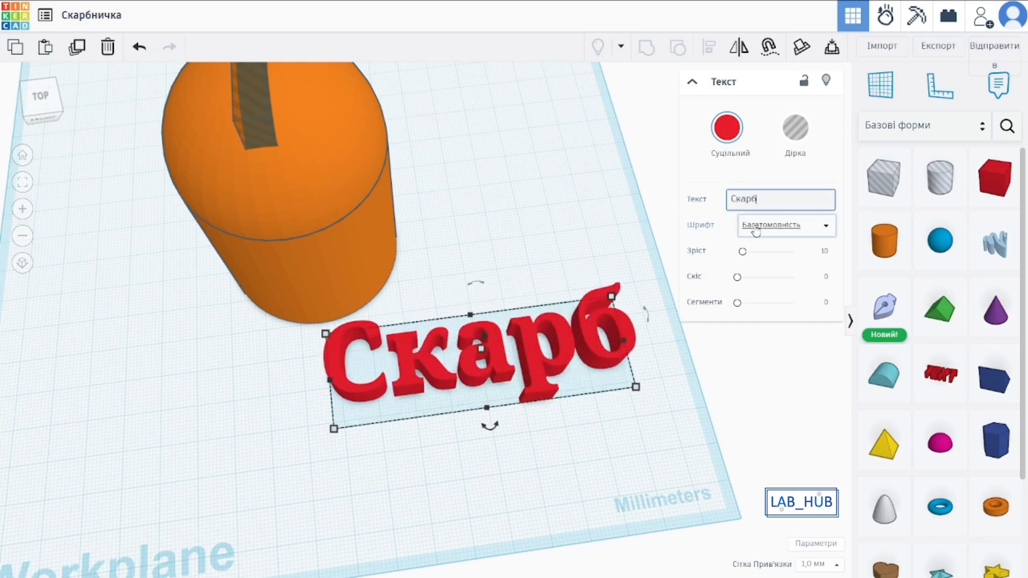
{"action": "type", "text": "ничка"}
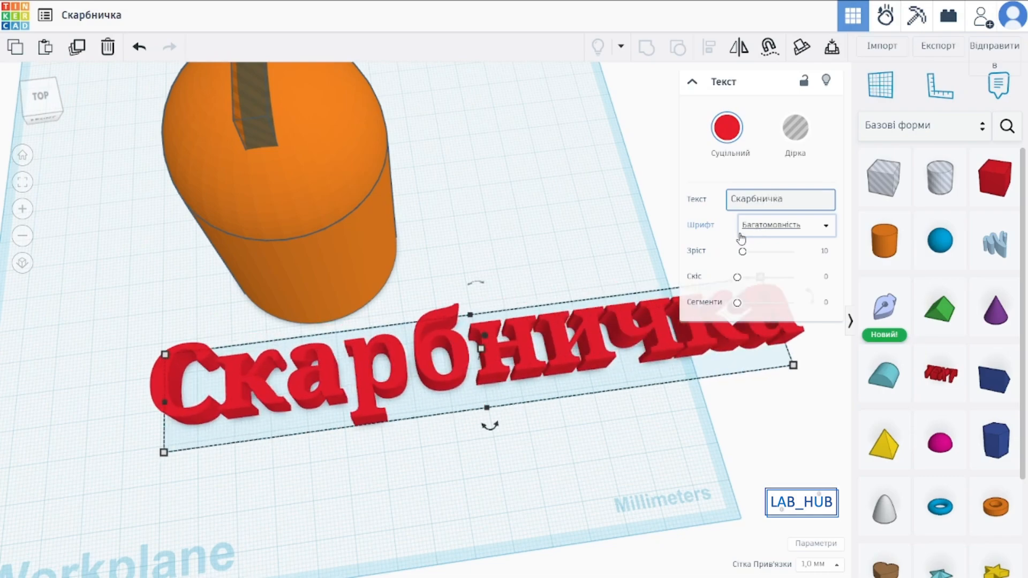
Centre the text in front of the body and scale it down to 59.30 × 15.55 mm
{"action": "left_click_drag", "start_coordinate": [562, 335], "coordinate": [403, 345]}
{"action": "scroll", "coordinate": [416, 397], "scroll_direction": "down", "scroll_amount": 1}
{"action": "middle_click_drag", "start_coordinate": [352, 456], "coordinate": [514, 416]}
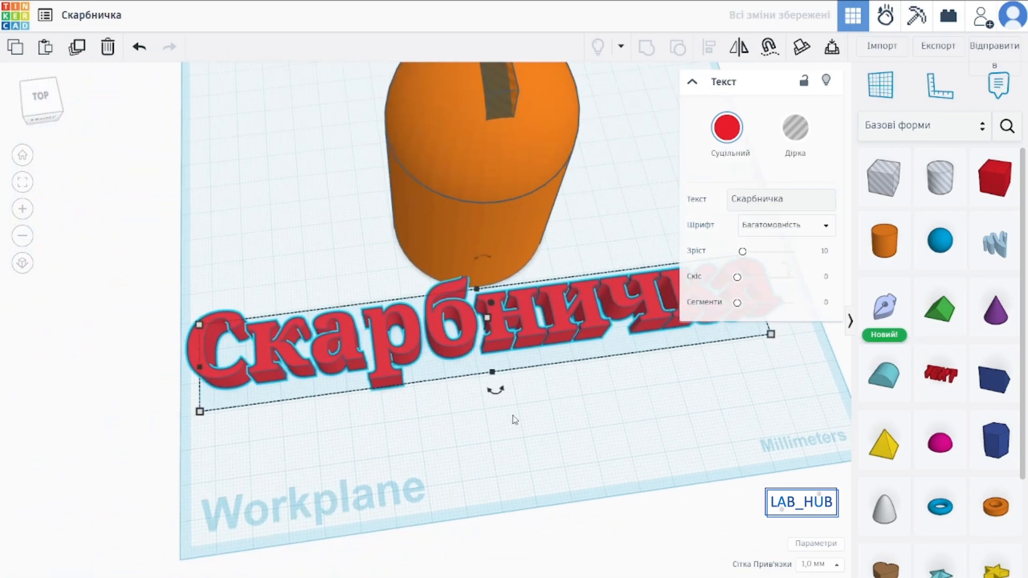
{"action": "right_click_drag", "start_coordinate": [515, 420], "coordinate": [714, 427]}
{"action": "left_click_drag", "start_coordinate": [747, 403], "coordinate": [556, 376]}
{"action": "left_click", "coordinate": [453, 340]}
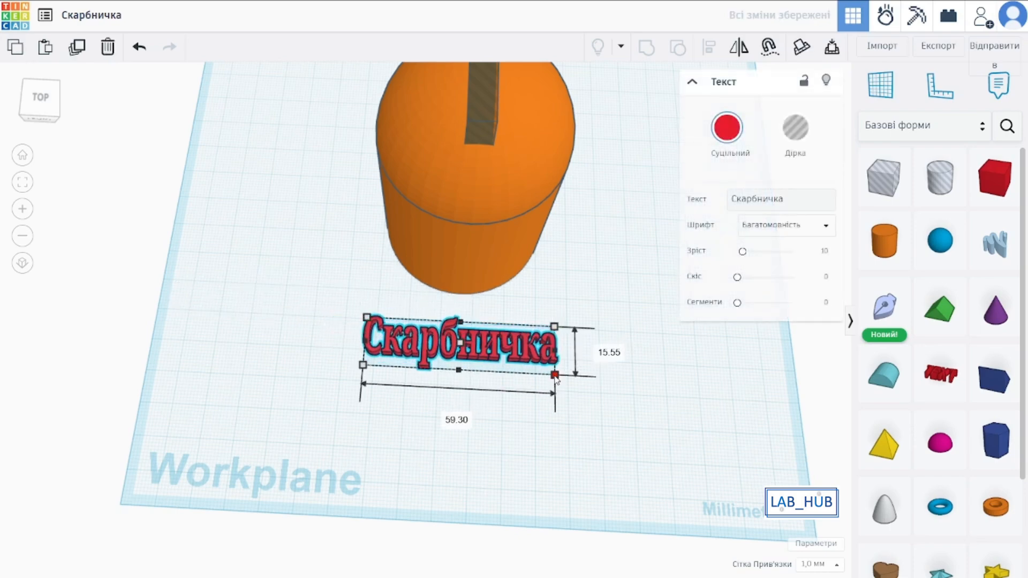
{"action": "right_click_drag", "start_coordinate": [583, 368], "coordinate": [589, 317]}
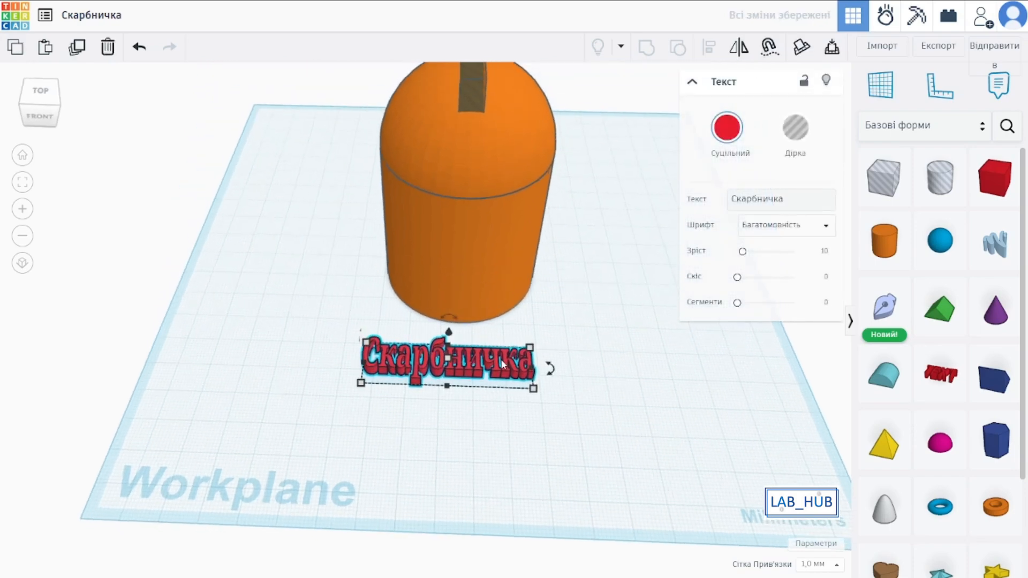
Scale the text down to 36.30 × 11.55 mm and reposition it in front of the body
{"action": "mouse_move", "coordinate": [481, 370]}
{"action": "left_mouse_down"}
{"action": "mouse_move", "coordinate": [521, 371]}
{"action": "mouse_move", "coordinate": [496, 373]}
{"action": "left_mouse_up"}
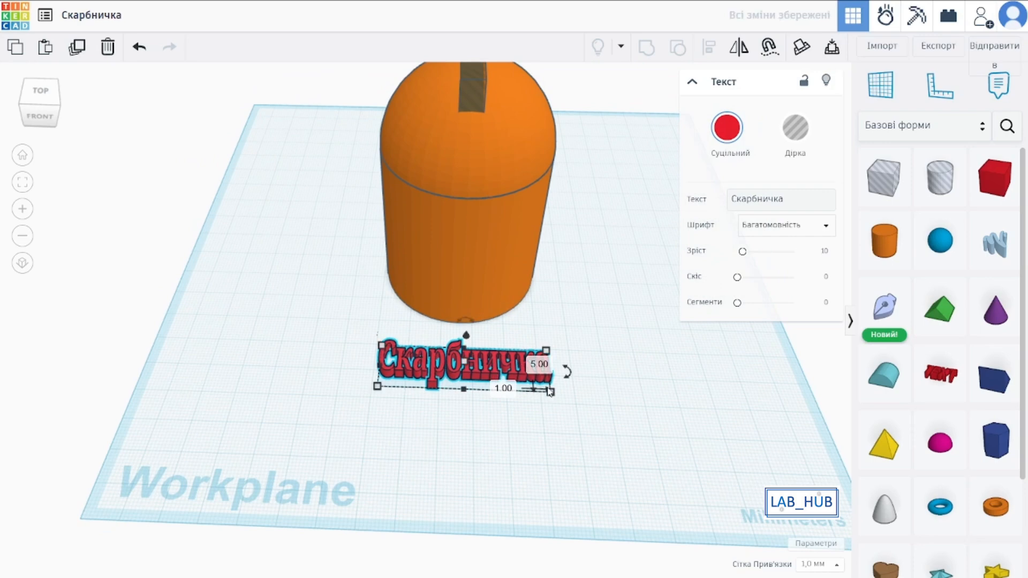
{"action": "left_click_drag", "start_coordinate": [550, 392], "coordinate": [510, 389]}
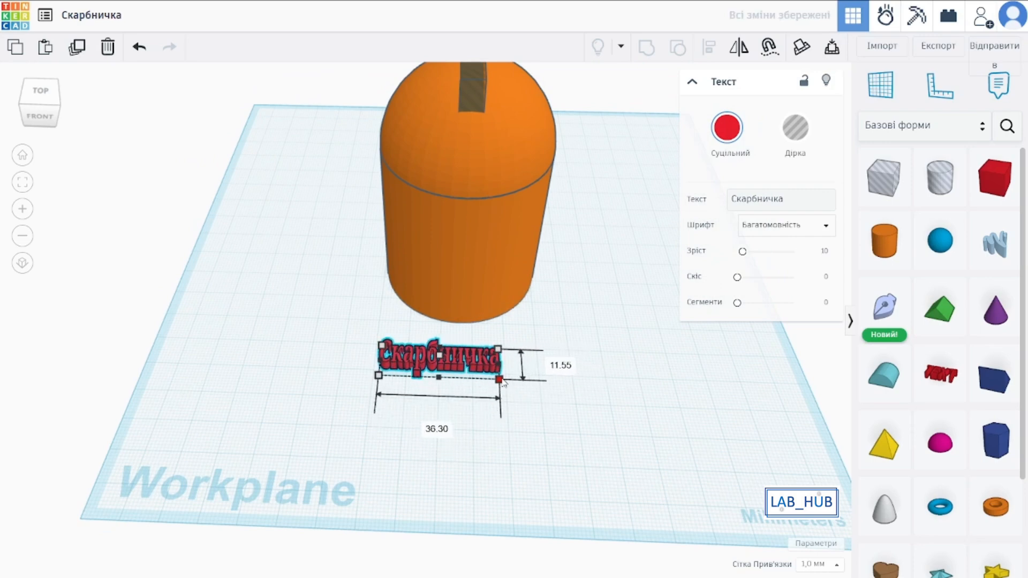
{"action": "left_click_drag", "start_coordinate": [468, 355], "coordinate": [531, 389]}
Duplicate the body's cylinder and move the copy to a free area of the workplane
{"action": "scroll", "coordinate": [558, 385], "scroll_direction": "up", "scroll_amount": 2}
{"action": "left_click", "coordinate": [492, 292]}
{"action": "right_click_drag", "start_coordinate": [490, 300], "coordinate": [402, 370]}
{"action": "key", "text": "ctrl+c"}
{"action": "key", "text": "ctrl+v"}
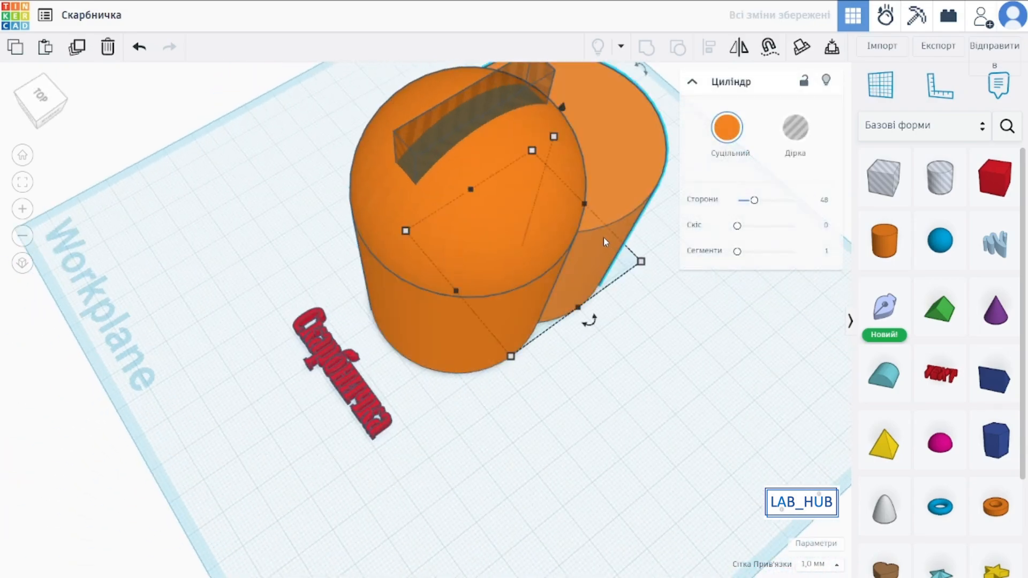
{"action": "left_click_drag", "start_coordinate": [604, 240], "coordinate": [698, 479]}
Add a box beside the cylinder copy, scale it up to about 71 mm, and move it to overlap the copy
{"action": "middle_click_drag", "start_coordinate": [478, 505], "coordinate": [443, 457]}
{"action": "right_click_drag", "start_coordinate": [443, 456], "coordinate": [753, 355]}
{"action": "left_click_drag", "start_coordinate": [753, 355], "coordinate": [377, 442]}
{"action": "left_click_drag", "start_coordinate": [416, 483], "coordinate": [597, 520], "text": "shift"}
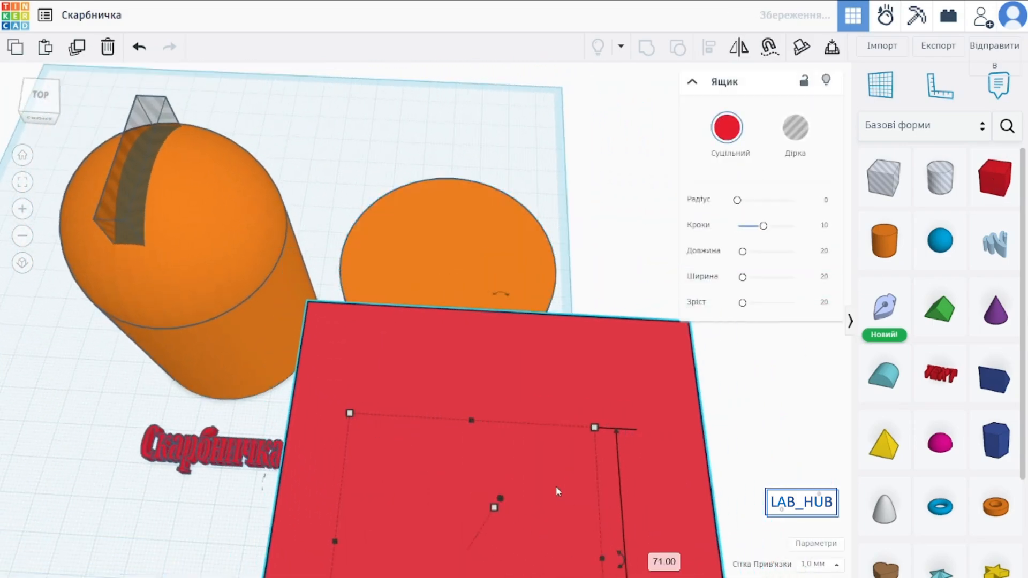
{"action": "left_click_drag", "start_coordinate": [515, 462], "coordinate": [460, 403]}
Reduce the box's height until its top sits below the top of the cylinder copy
{"action": "right_click_drag", "start_coordinate": [458, 401], "coordinate": [32, 316]}
{"action": "scroll", "coordinate": [409, 397], "scroll_direction": "down", "scroll_amount": 4}
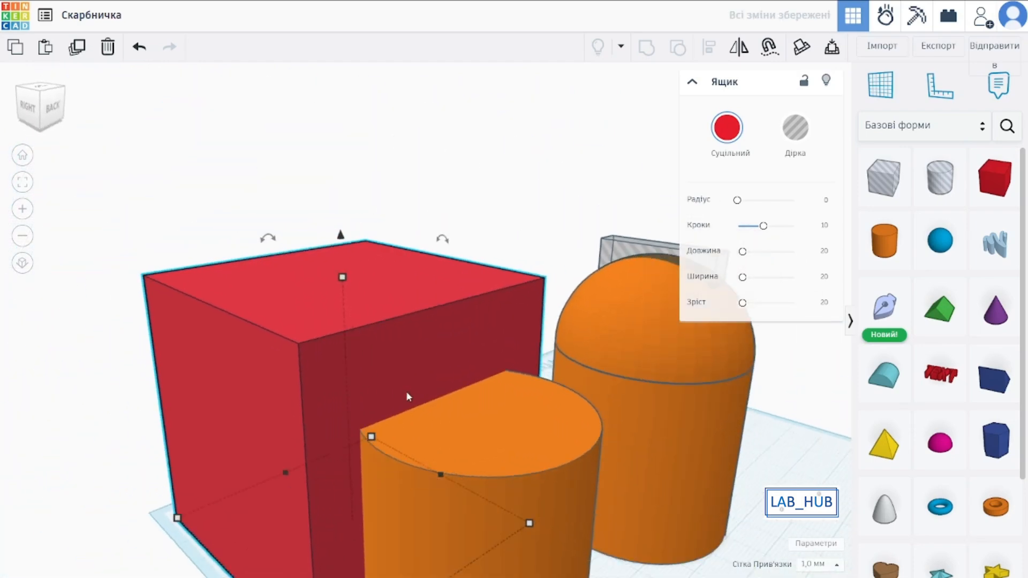
{"action": "middle_click_drag", "start_coordinate": [466, 446], "coordinate": [459, 369]}
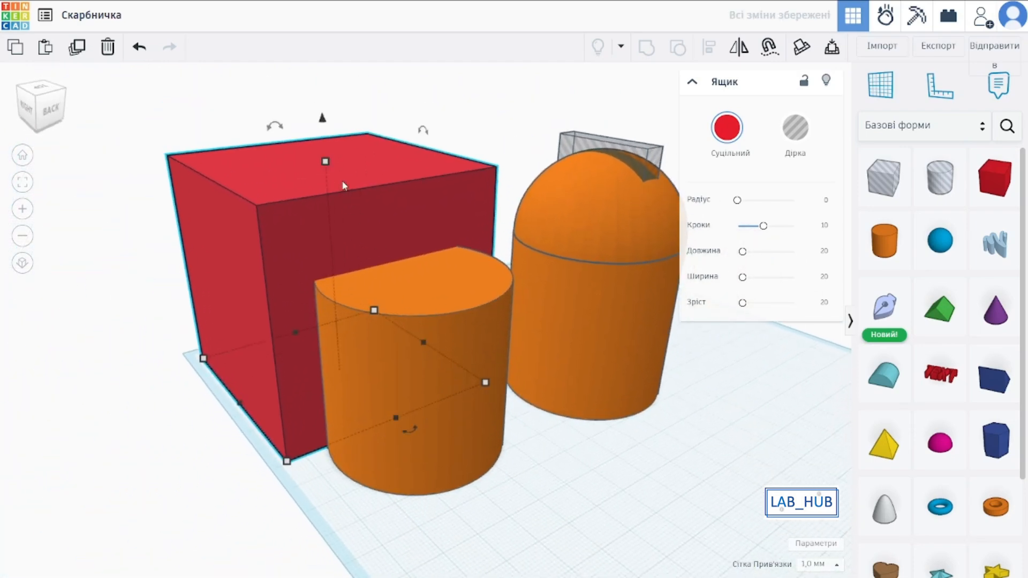
{"action": "left_click_drag", "start_coordinate": [325, 162], "coordinate": [318, 224]}
{"action": "right_click_drag", "start_coordinate": [325, 213], "coordinate": [327, 231]}
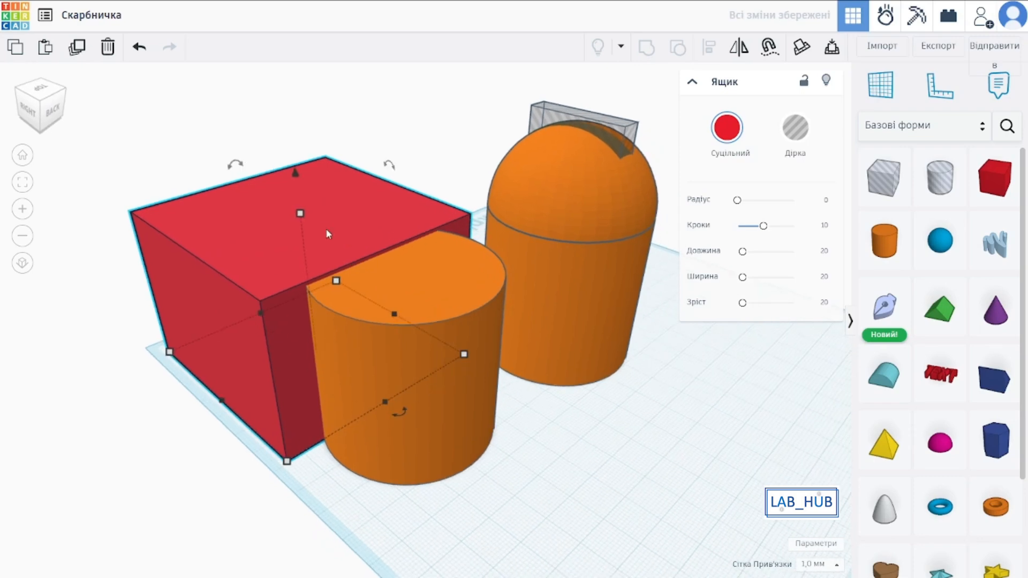
{"action": "left_click_drag", "start_coordinate": [299, 215], "coordinate": [301, 225]}
Turn the cylinder copy into a hole and group it with the box to cut a curved recess
{"action": "right_click_drag", "start_coordinate": [305, 229], "coordinate": [535, 318]}
{"action": "left_click", "coordinate": [416, 233]}
{"action": "right_click_drag", "start_coordinate": [415, 233], "coordinate": [422, 265]}
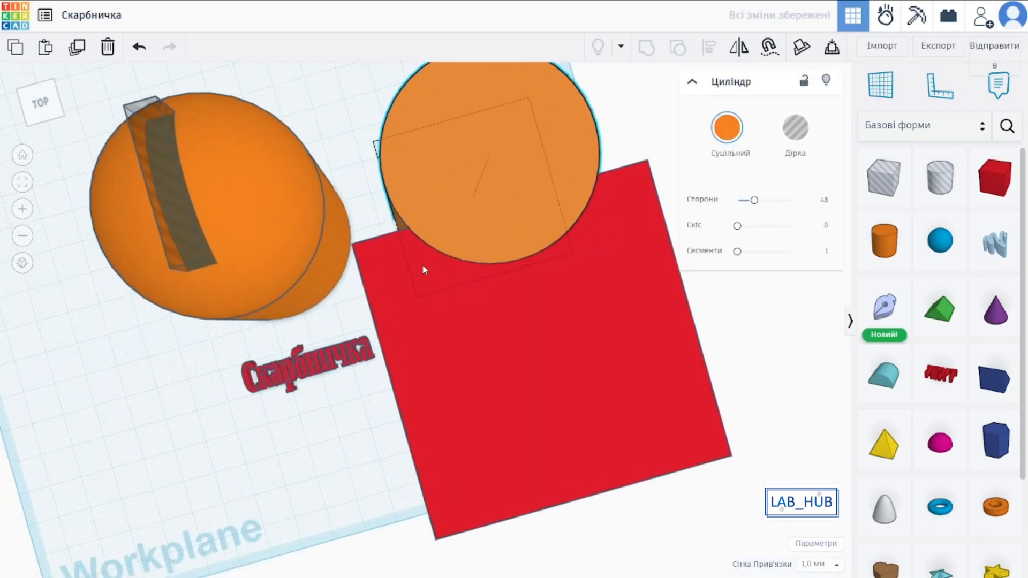
{"action": "left_click", "coordinate": [785, 138]}
{"action": "mouse_move", "coordinate": [539, 280]}
{"action": "right_mouse_down"}
{"action": "mouse_move", "coordinate": [568, 287]}
{"action": "mouse_move", "coordinate": [654, 352]}
{"action": "mouse_move", "coordinate": [560, 319]}
{"action": "right_mouse_up"}
{"action": "right_click_drag", "start_coordinate": [434, 314], "coordinate": [427, 388]}
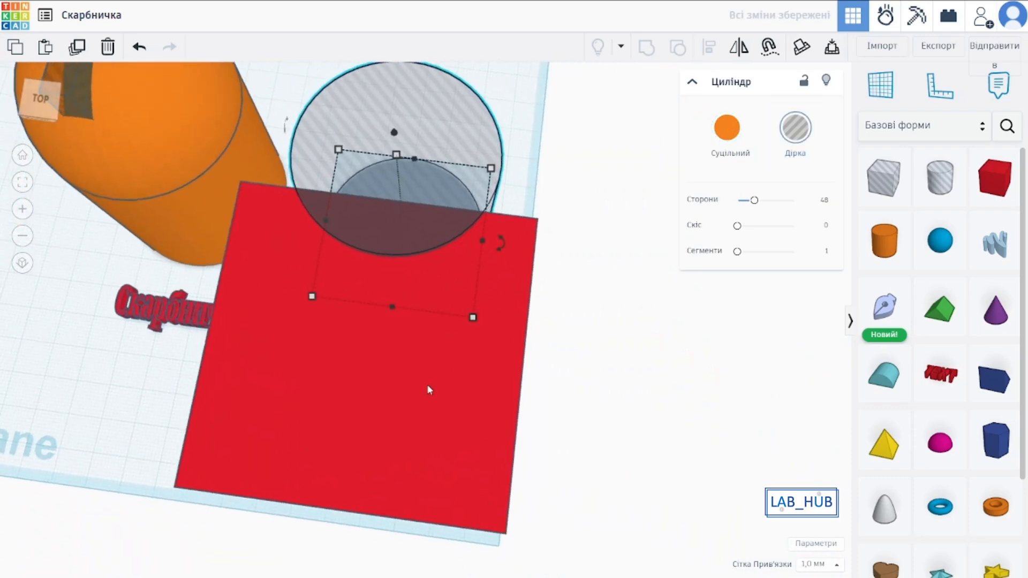
{"action": "left_click", "coordinate": [428, 388], "text": "shift"}
{"action": "left_click", "coordinate": [646, 48]}
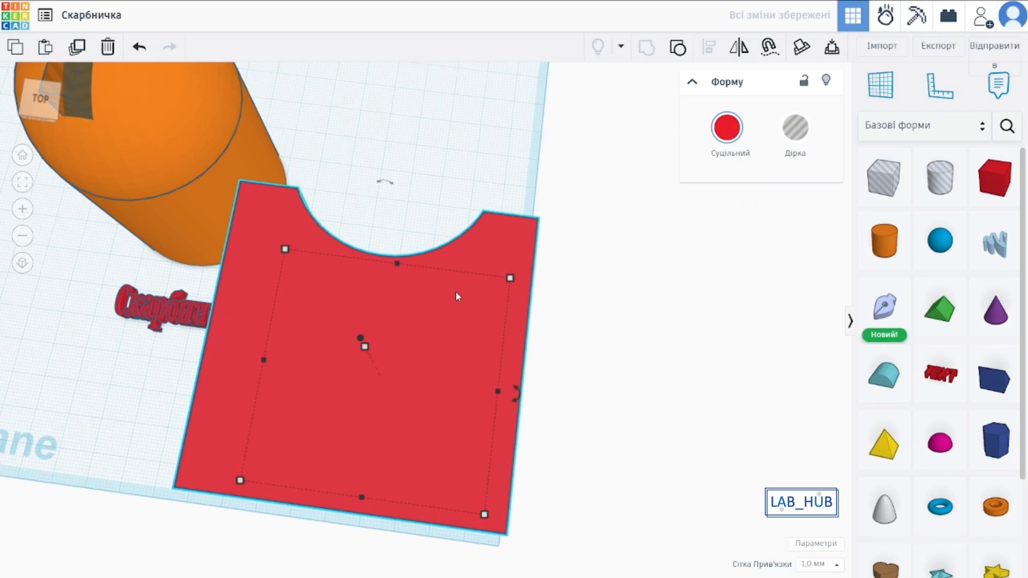
Move the text in front of the box's curved recess and rotate it 90° to stand upright
{"action": "right_click_drag", "start_coordinate": [455, 291], "coordinate": [630, 361]}
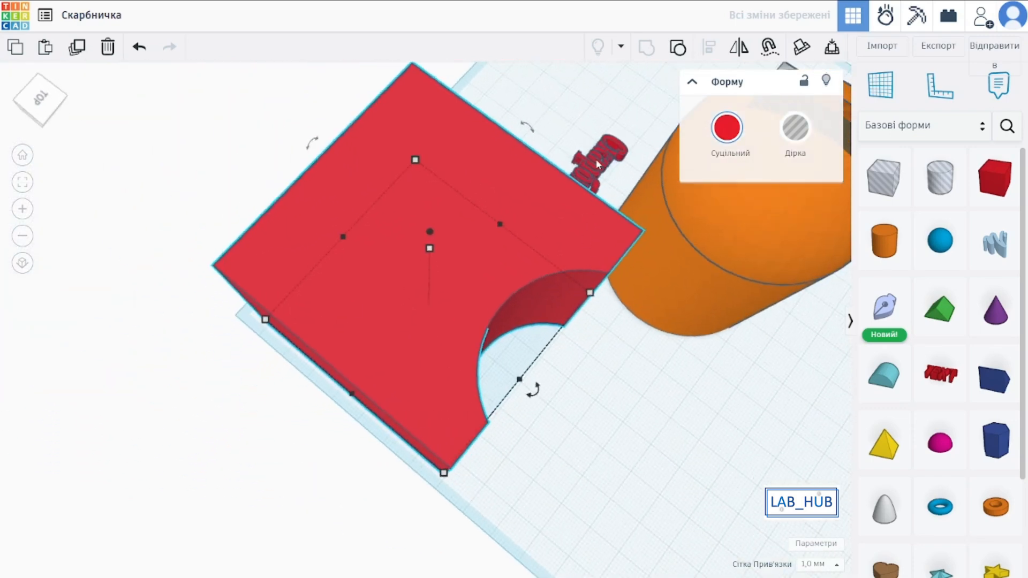
{"action": "left_click_drag", "start_coordinate": [596, 159], "coordinate": [551, 428]}
{"action": "right_click_drag", "start_coordinate": [552, 429], "coordinate": [520, 350]}
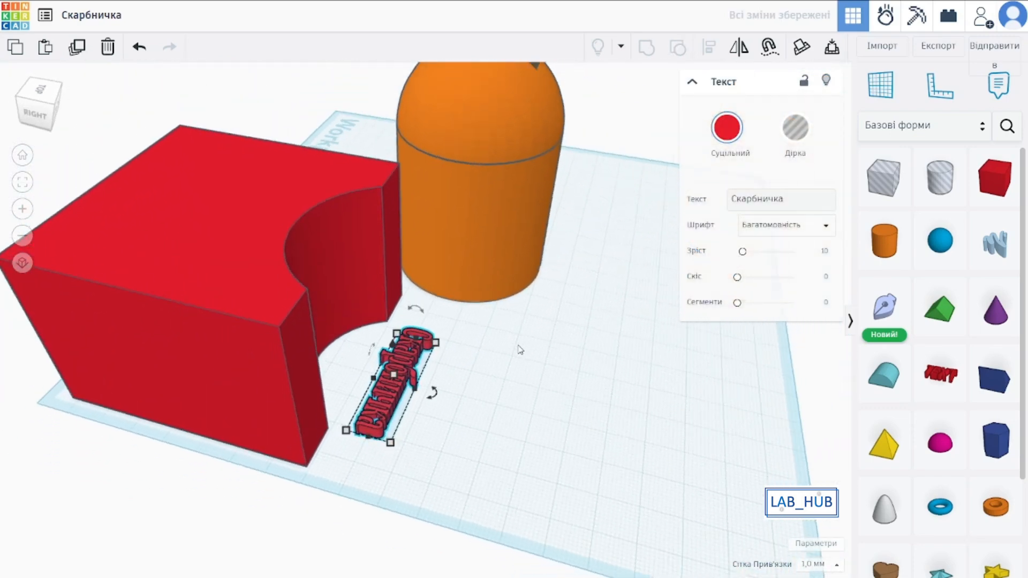
{"action": "scroll", "coordinate": [520, 350], "scroll_direction": "up", "scroll_amount": 5}
{"action": "left_click_drag", "start_coordinate": [414, 306], "coordinate": [406, 251]}
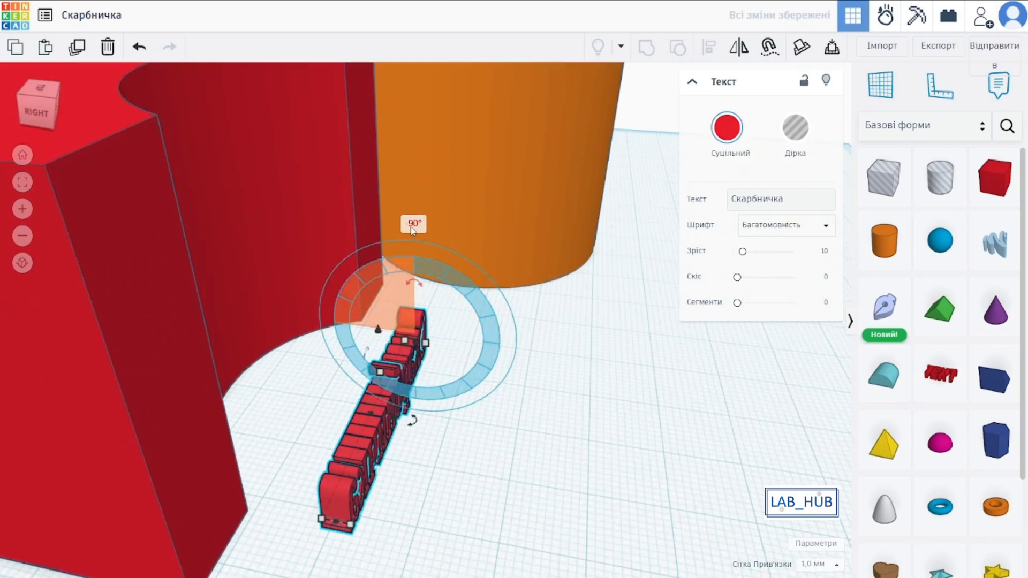
Stretch the upright text's depth and move it about 25 mm into the box's curved recess
{"action": "left_click_drag", "start_coordinate": [395, 419], "coordinate": [511, 439]}
{"action": "right_click_drag", "start_coordinate": [511, 439], "coordinate": [504, 484]}
{"action": "scroll", "coordinate": [503, 484], "scroll_direction": "down", "scroll_amount": 3}
{"action": "scroll", "coordinate": [503, 484], "scroll_direction": "down", "scroll_amount": 2}
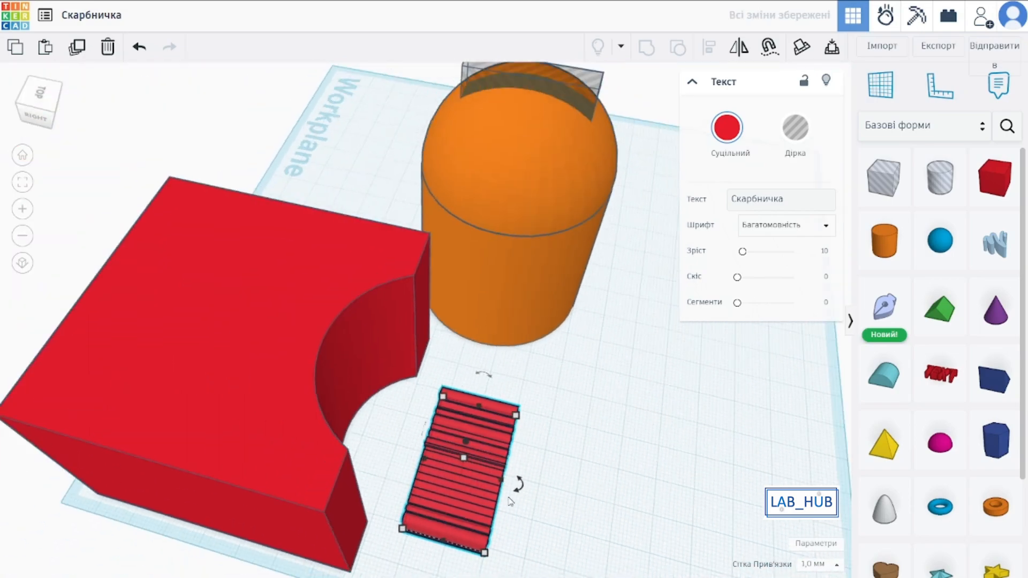
{"action": "left_click_drag", "start_coordinate": [481, 483], "coordinate": [390, 456]}
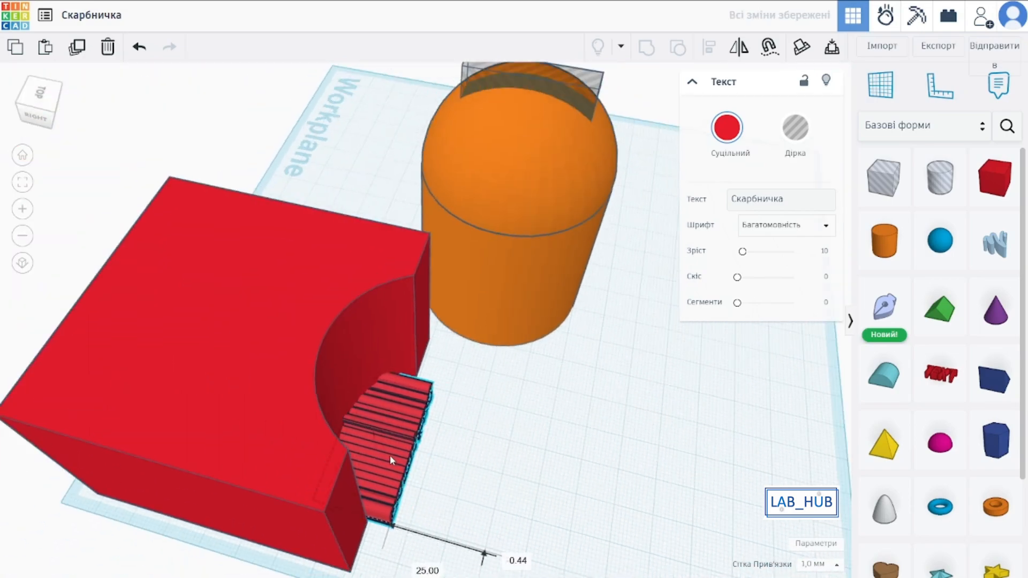
Turn the recessed box into a hole and raise the text slightly above the workplane
{"action": "left_click", "coordinate": [351, 443]}
{"action": "left_click", "coordinate": [795, 128]}
{"action": "right_click_drag", "start_coordinate": [568, 374], "coordinate": [435, 369]}
{"action": "left_click", "coordinate": [365, 331]}
{"action": "right_click_drag", "start_coordinate": [365, 331], "coordinate": [363, 192]}
{"action": "left_click_drag", "start_coordinate": [364, 191], "coordinate": [358, 162]}
Group the text with the recessed box hole to trim the text to the recess's curve
{"action": "right_click_drag", "start_coordinate": [439, 279], "coordinate": [558, 410]}
{"action": "left_click_drag", "start_coordinate": [559, 408], "coordinate": [413, 305]}
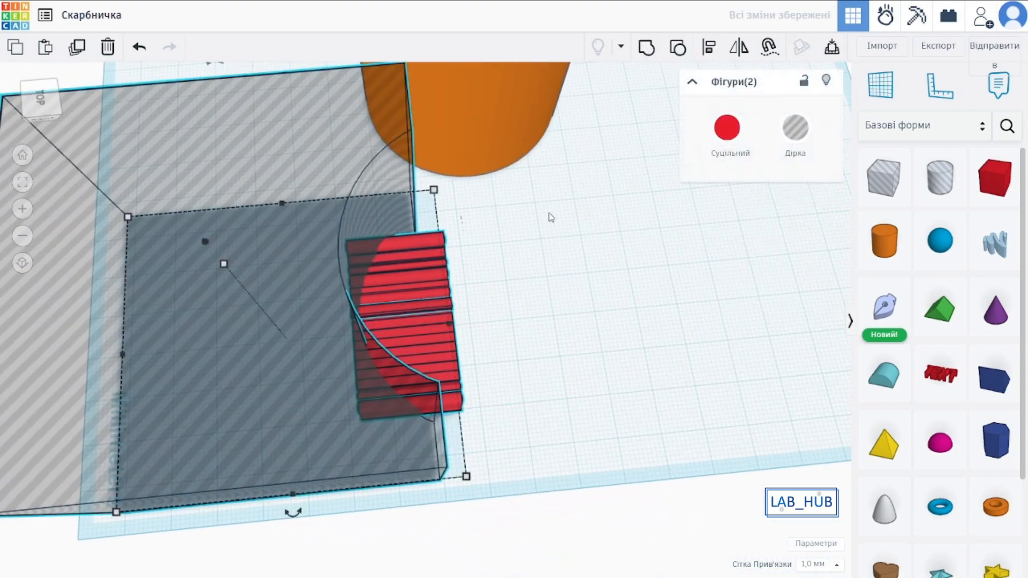
{"action": "left_click", "coordinate": [647, 48]}
Move the curved text about 66 mm onto the front of the body and raise it 25 mm
{"action": "right_click_drag", "start_coordinate": [489, 368], "coordinate": [625, 349]}
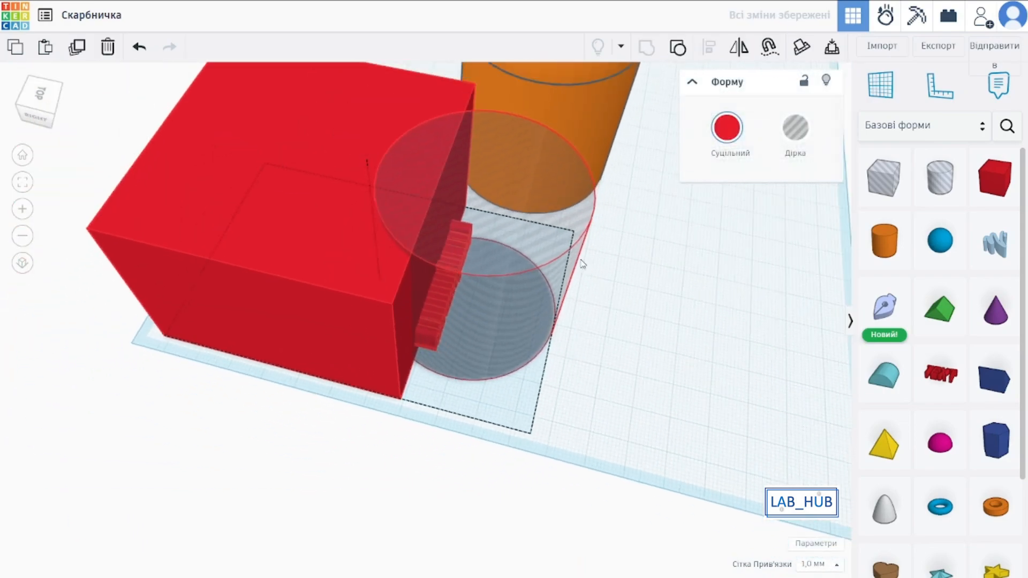
{"action": "right_click_drag", "start_coordinate": [583, 264], "coordinate": [629, 450]}
{"action": "left_click_drag", "start_coordinate": [605, 461], "coordinate": [444, 419]}
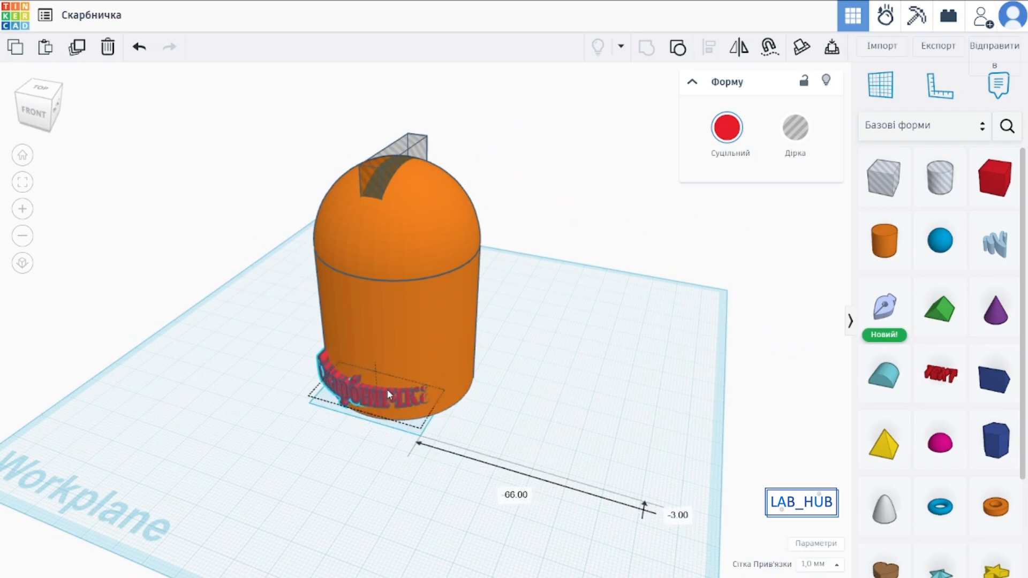
{"action": "left_click_drag", "start_coordinate": [388, 390], "coordinate": [391, 392]}
{"action": "right_click_drag", "start_coordinate": [391, 391], "coordinate": [442, 351]}
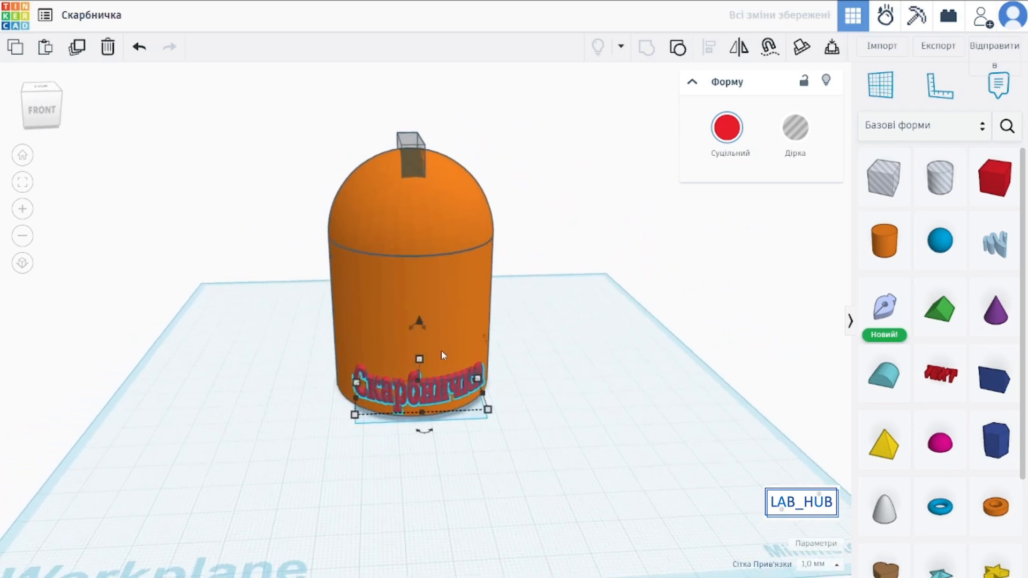
{"action": "left_click_drag", "start_coordinate": [418, 322], "coordinate": [416, 236]}
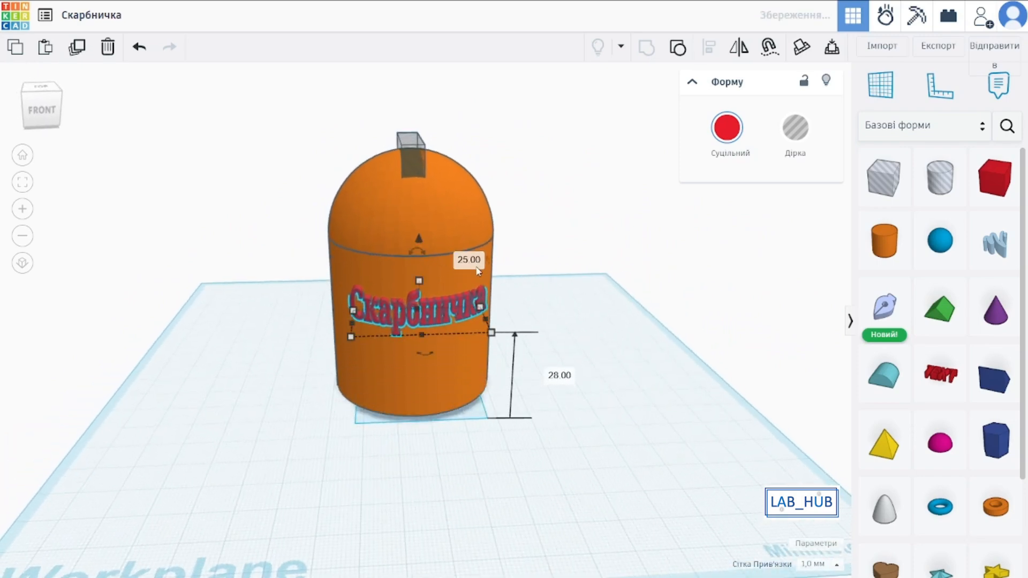
Align the curved text to the centre of the cylinder body's width
{"action": "right_click_drag", "start_coordinate": [416, 237], "coordinate": [435, 450]}
{"action": "scroll", "coordinate": [446, 488], "scroll_direction": "up", "scroll_amount": 3}
{"action": "right_click_drag", "start_coordinate": [447, 488], "coordinate": [426, 433]}
{"action": "middle_click_drag", "start_coordinate": [426, 432], "coordinate": [428, 448]}
{"action": "left_click", "coordinate": [416, 372]}
{"action": "left_click", "coordinate": [381, 259], "text": "shift"}
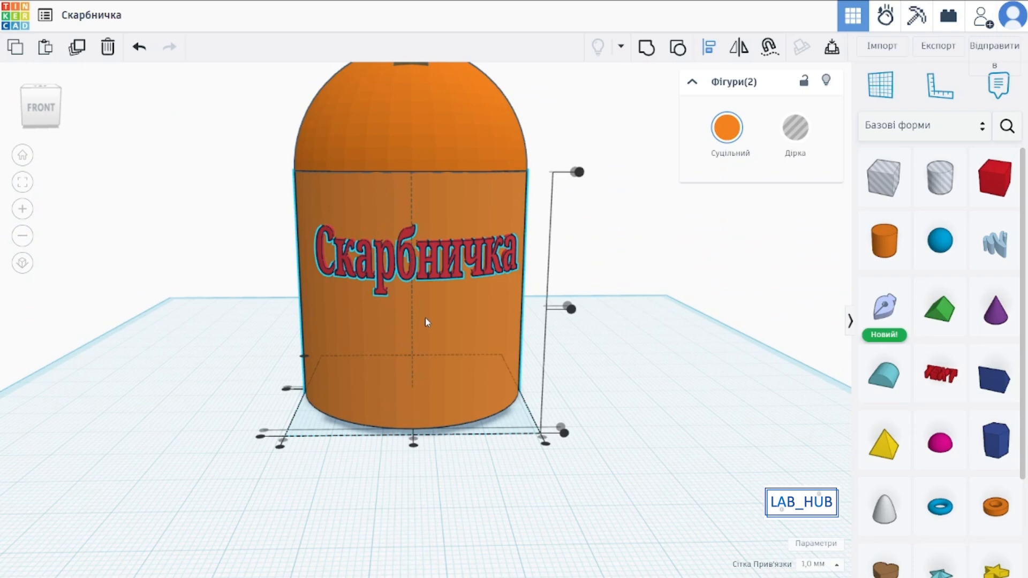
{"action": "left_click", "coordinate": [413, 444]}
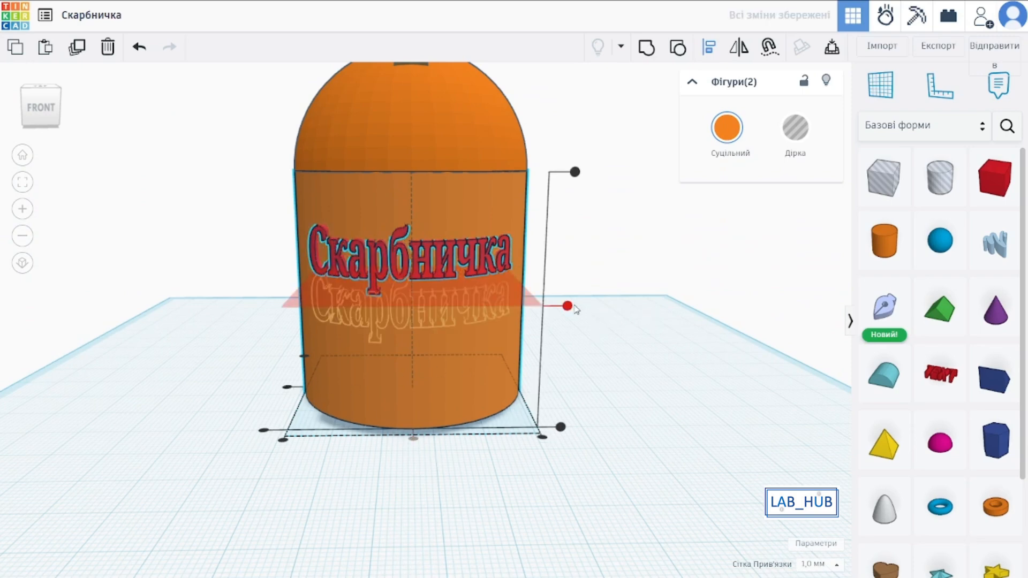
{"action": "left_click", "coordinate": [634, 296]}
Check the curved text's fit from above and the front, and nudge it against the body
{"action": "right_click_drag", "start_coordinate": [631, 285], "coordinate": [299, 418]}
{"action": "left_click", "coordinate": [298, 418]}
{"action": "left_click", "coordinate": [280, 420]}
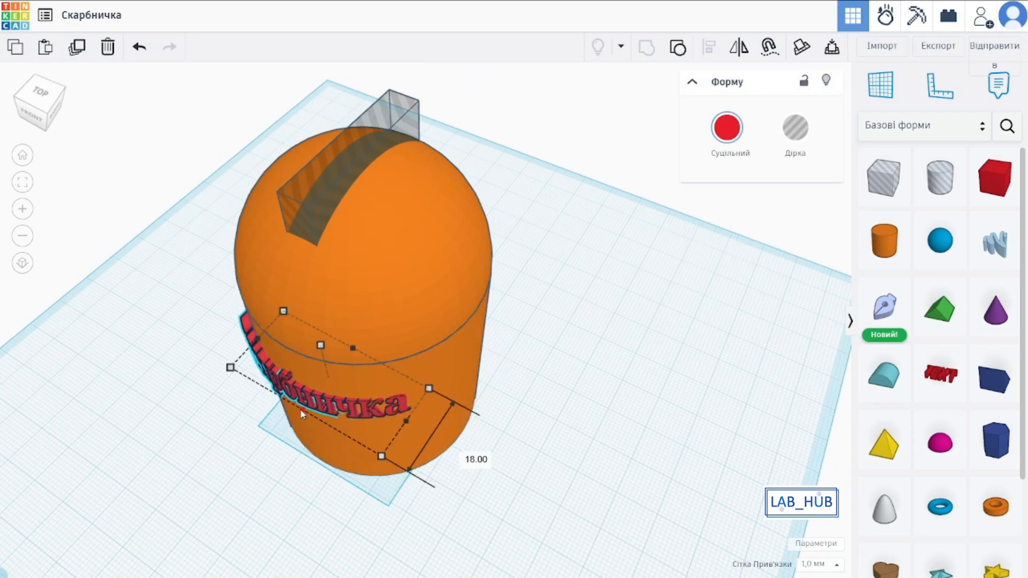
{"action": "right_click_drag", "start_coordinate": [238, 448], "coordinate": [337, 438]}
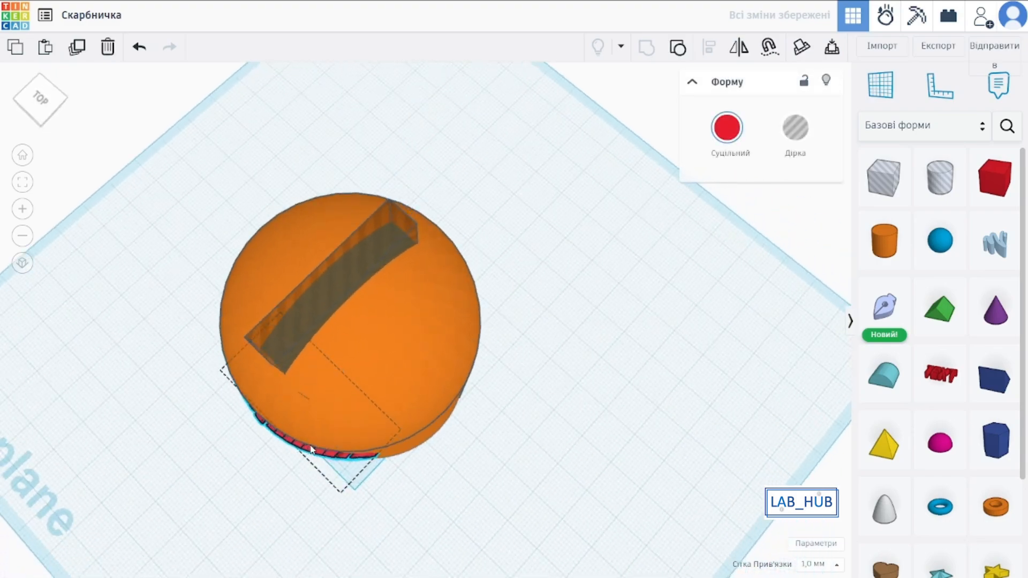
{"action": "right_click_drag", "start_coordinate": [311, 449], "coordinate": [390, 387]}
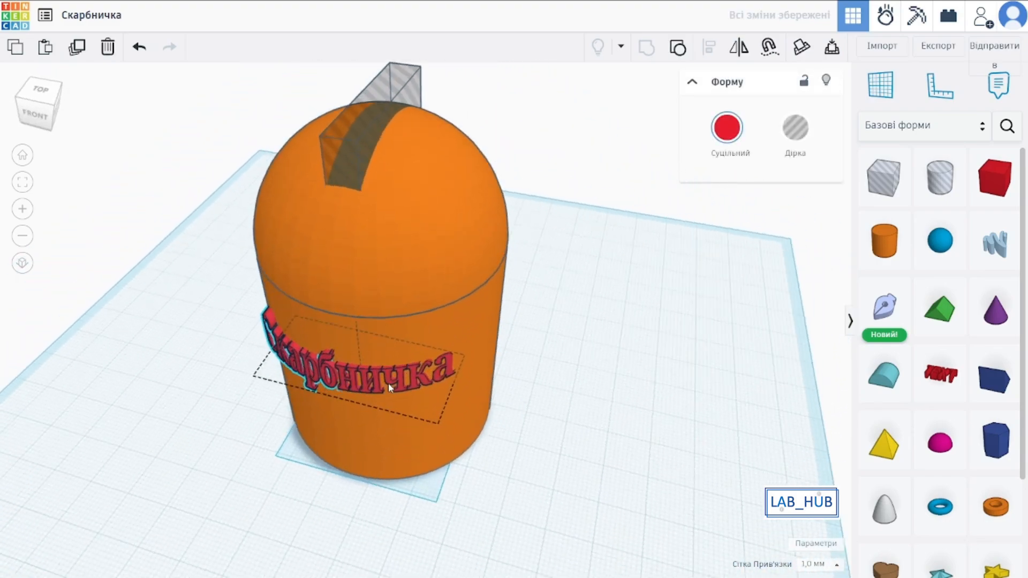
{"action": "right_click_drag", "start_coordinate": [563, 388], "coordinate": [466, 445]}
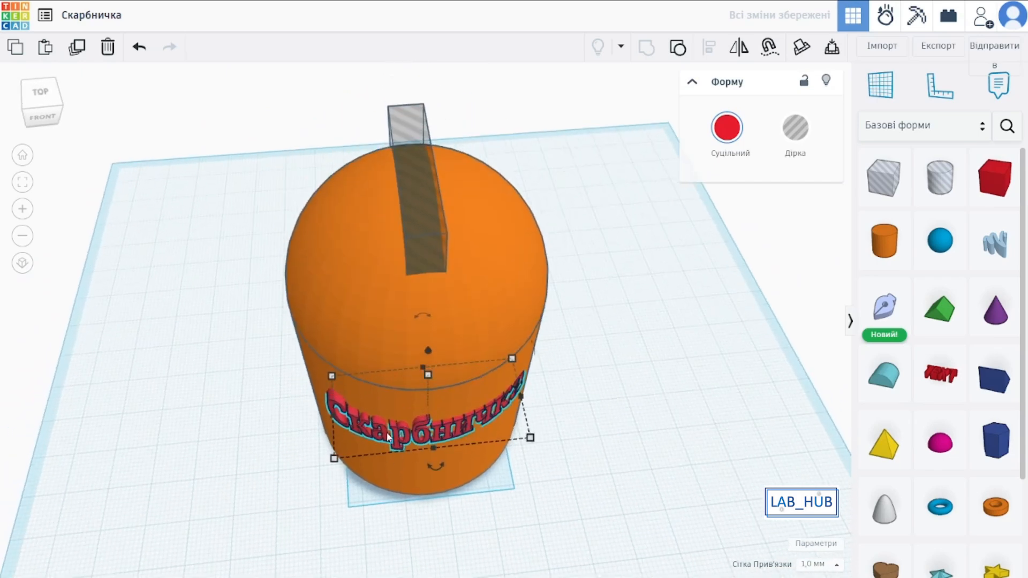
{"action": "left_click_drag", "start_coordinate": [404, 435], "coordinate": [405, 436]}
{"action": "right_click_drag", "start_coordinate": [481, 425], "coordinate": [597, 394]}
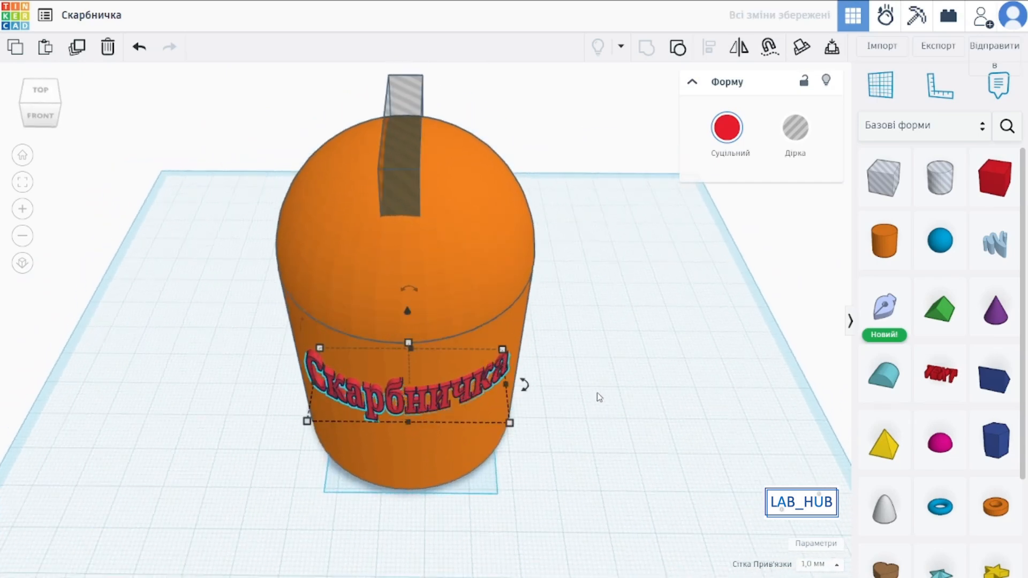
Try to align the text with the body again and undo the last change
{"action": "left_click", "coordinate": [503, 290]}
{"action": "left_click", "coordinate": [429, 395], "text": "shift"}
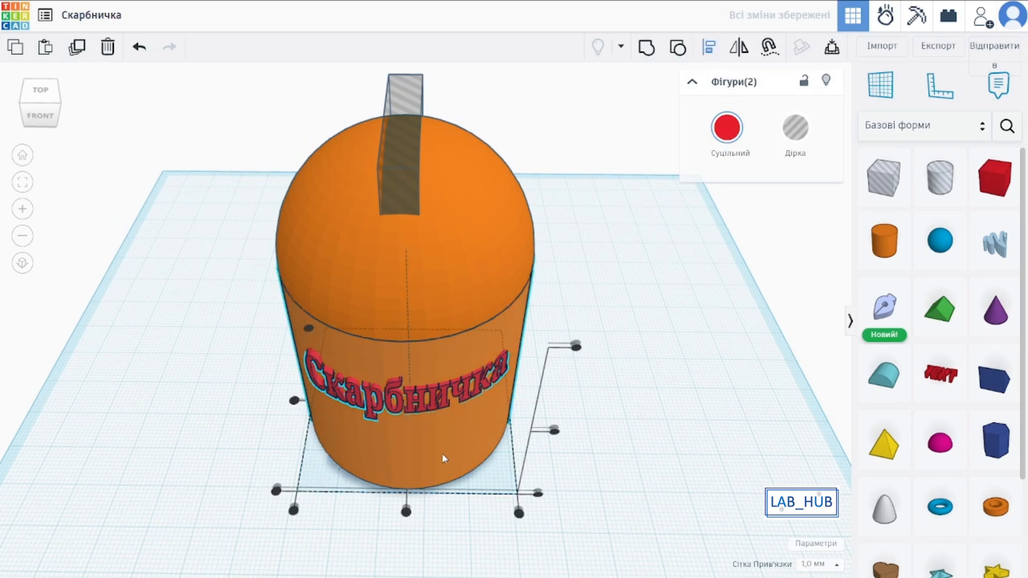
{"action": "right_click_drag", "start_coordinate": [435, 513], "coordinate": [461, 497]}
{"action": "key", "text": "ctrl+z"}
{"action": "left_click", "coordinate": [624, 434]}
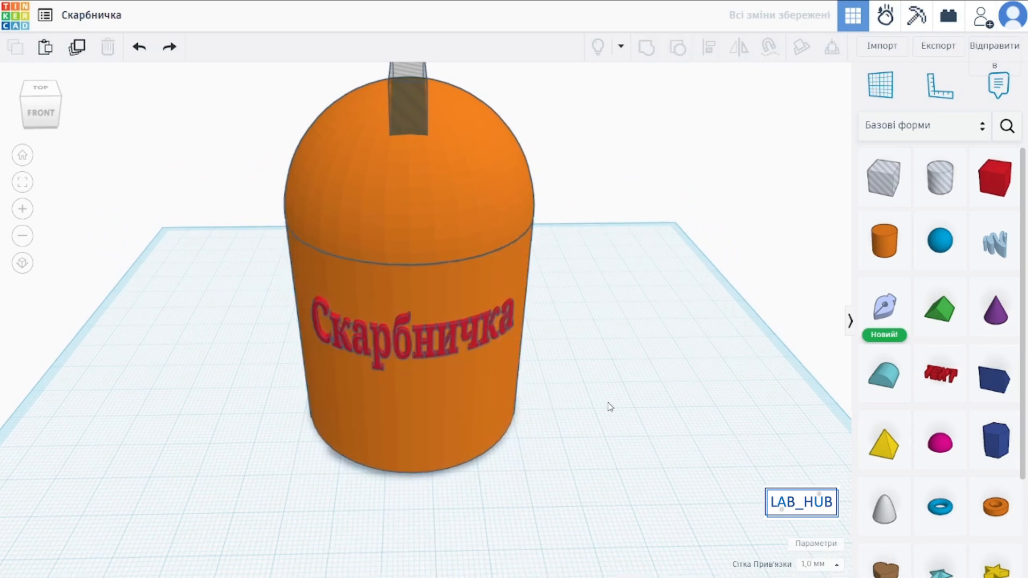
Group the dome, body, text and slot hole into one shape to cut the coin slot
{"action": "right_click_drag", "start_coordinate": [608, 407], "coordinate": [585, 448]}
{"action": "scroll", "coordinate": [602, 460], "scroll_direction": "down", "scroll_amount": 2}
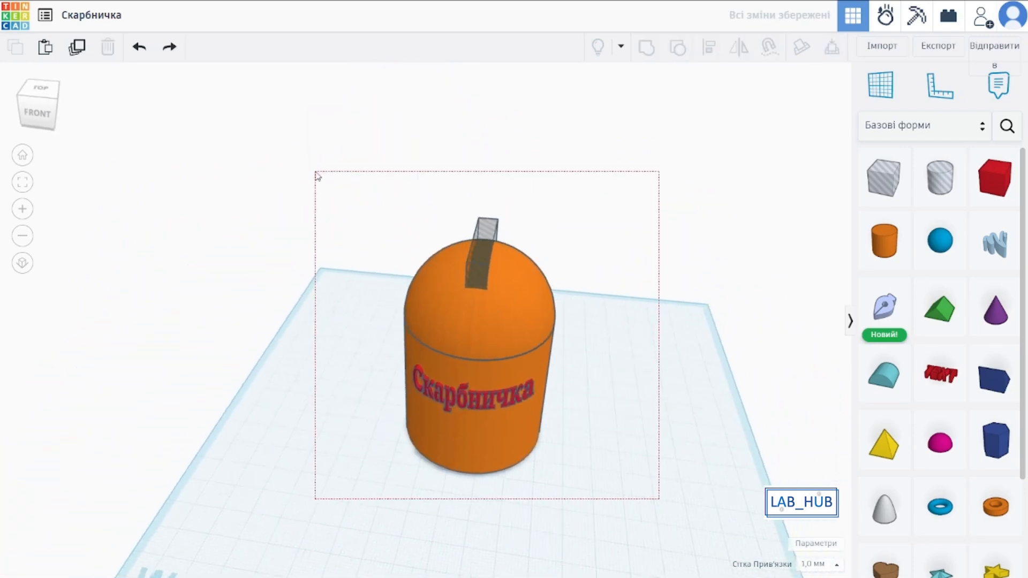
{"action": "left_click_drag", "start_coordinate": [316, 173], "coordinate": [317, 173]}
{"action": "left_click", "coordinate": [647, 48]}
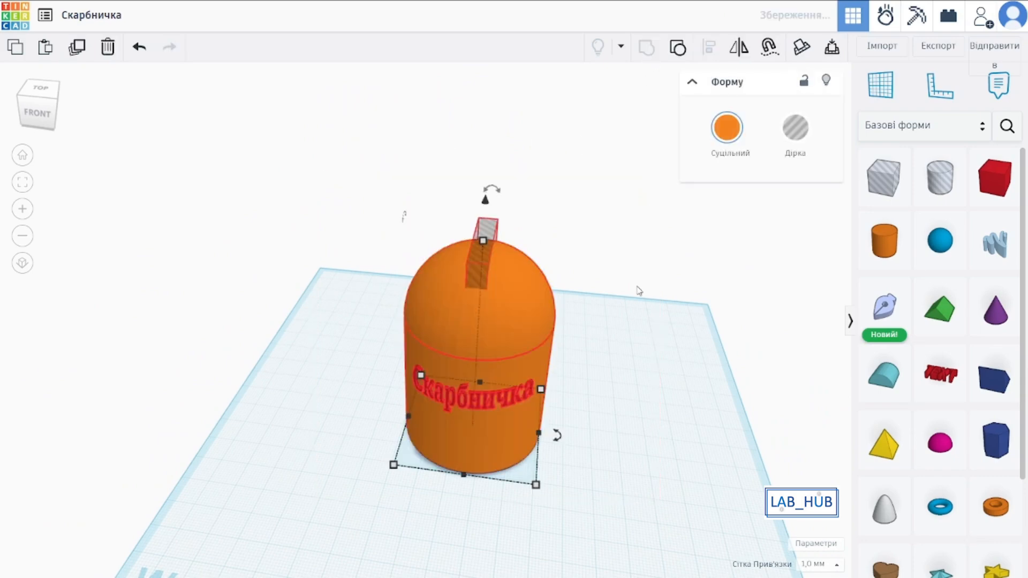
{"action": "right_click_drag", "start_coordinate": [663, 388], "coordinate": [645, 389]}
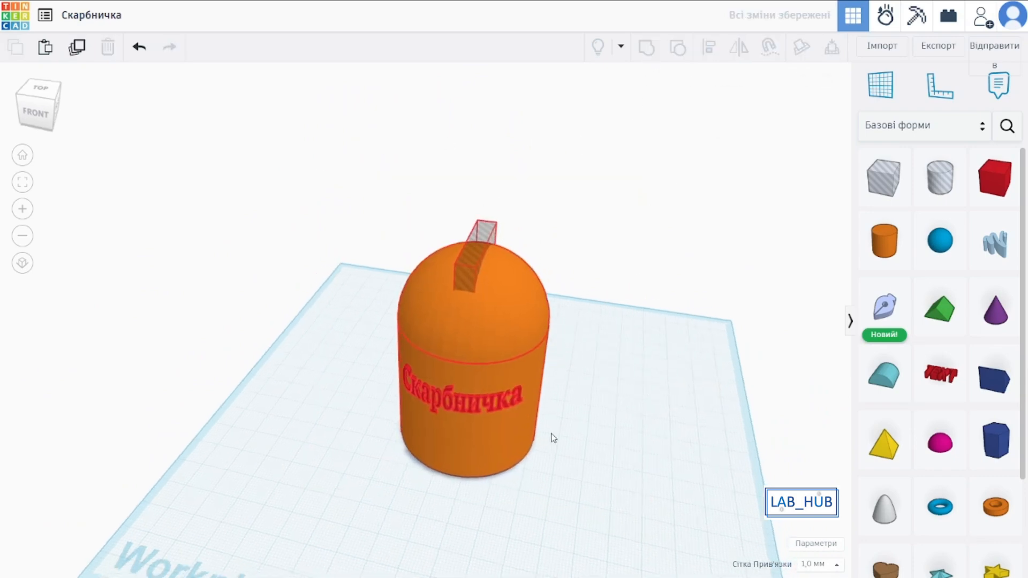
{"action": "right_click_drag", "start_coordinate": [600, 436], "coordinate": [634, 441]}
{"action": "middle_click_drag", "start_coordinate": [634, 442], "coordinate": [607, 370]}
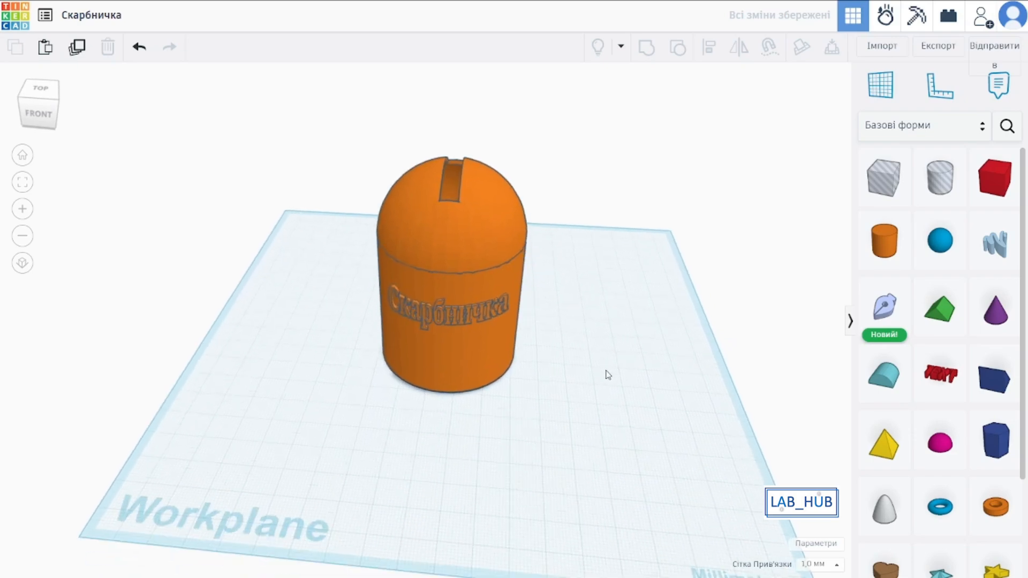
Recolour the grouped piggy bank solid bright red
{"action": "scroll", "coordinate": [606, 363], "scroll_direction": "up", "scroll_amount": 2}
{"action": "scroll", "coordinate": [607, 362], "scroll_direction": "up", "scroll_amount": 2}
{"action": "right_click_drag", "start_coordinate": [432, 245], "coordinate": [545, 219]}
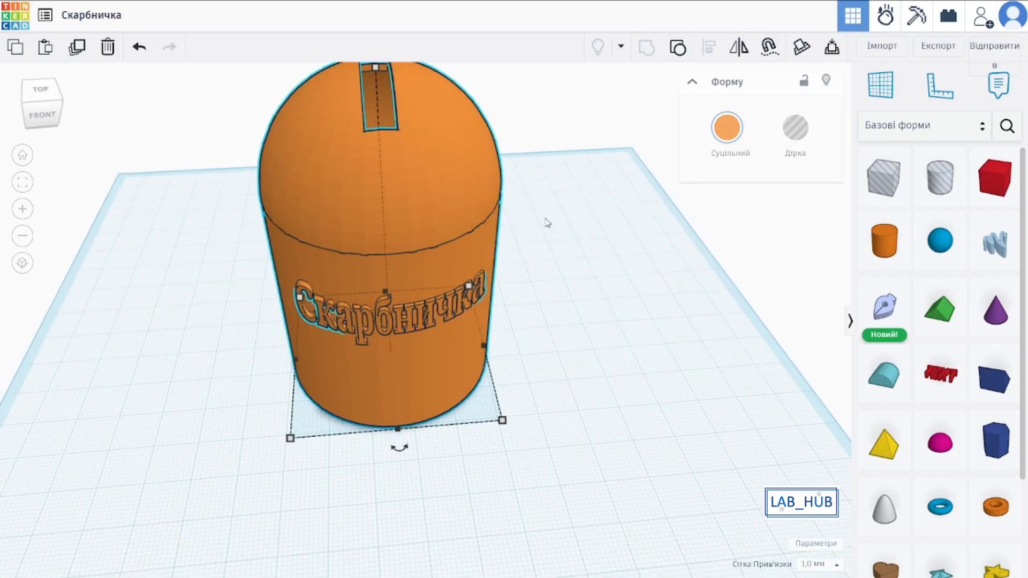
{"action": "left_click", "coordinate": [589, 261]}
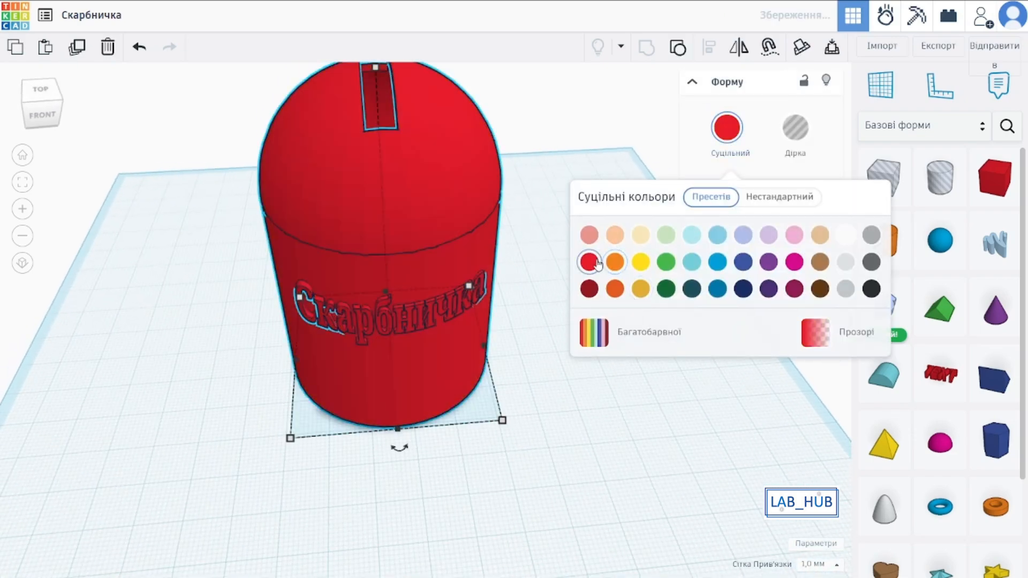
{"action": "left_click", "coordinate": [510, 345]}
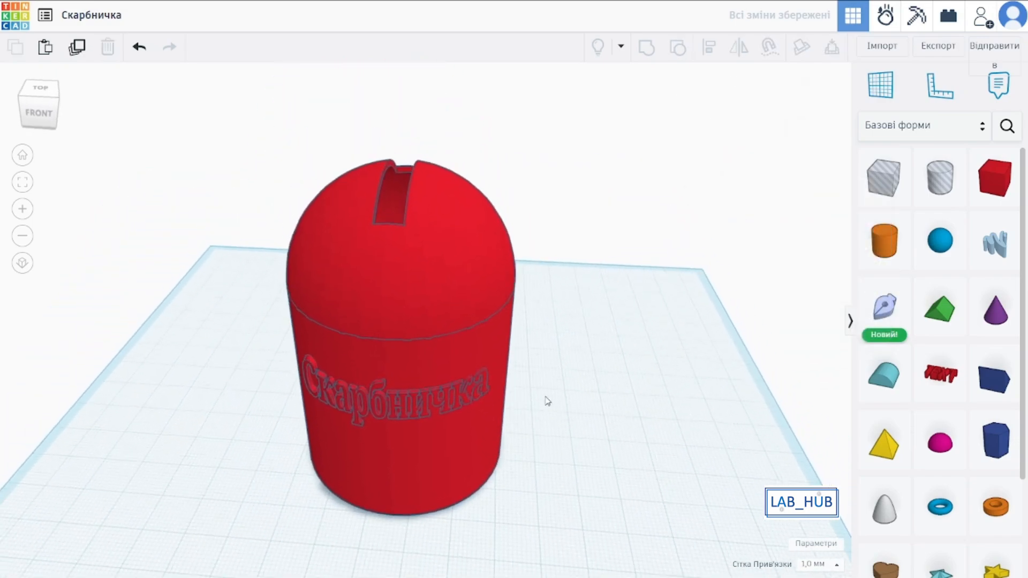